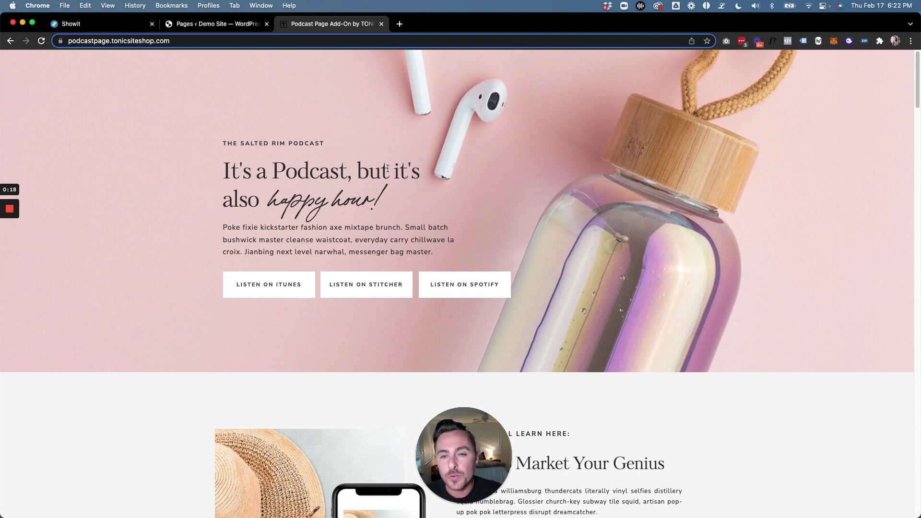
- Open the account panel's add-a-shared-design dialog, then close it without adding a design
scroll(387, 172, "down", 15)
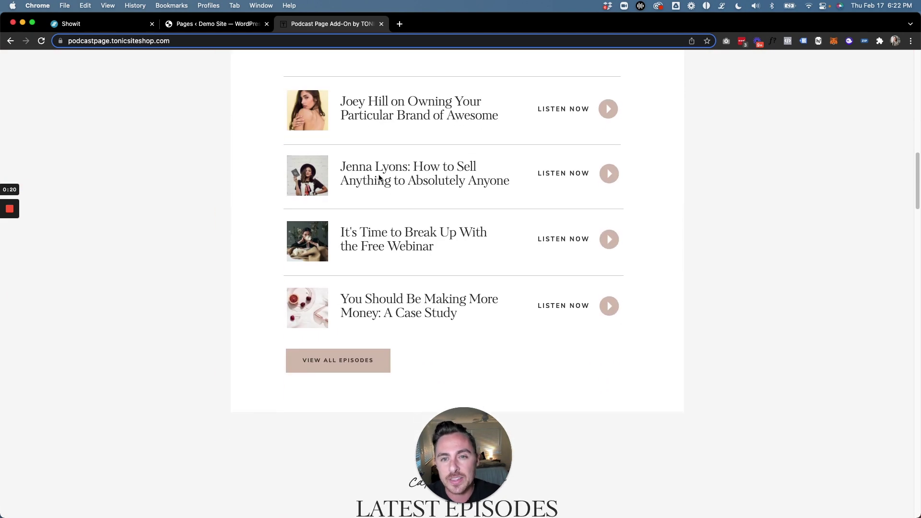
scroll(379, 177, "up", 2)
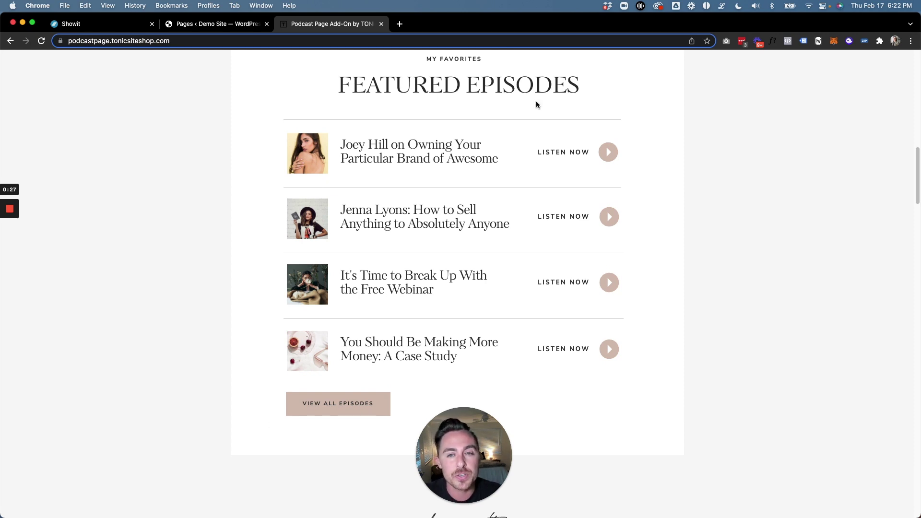
scroll(384, 225, "down", 8)
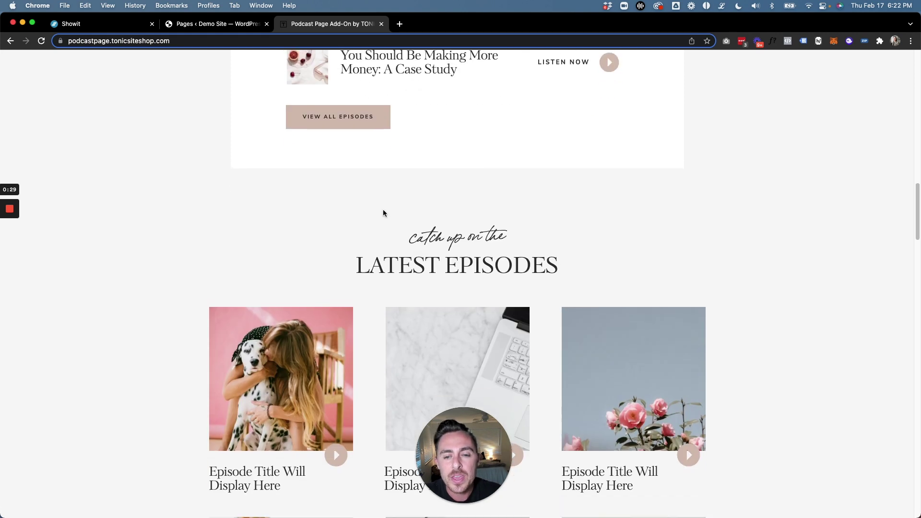
scroll(383, 213, "down", 3)
scroll(685, 189, "down", 1)
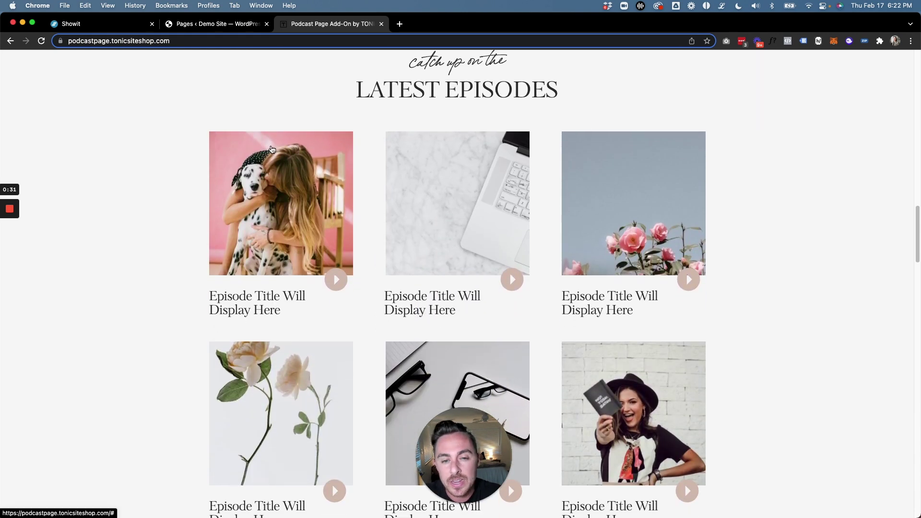
scroll(637, 234, "down", 2)
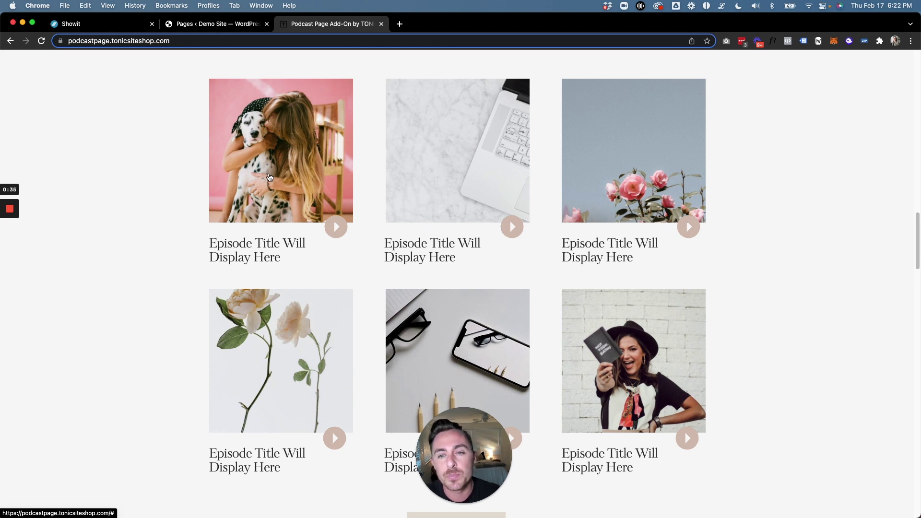
scroll(270, 177, "up", 4)
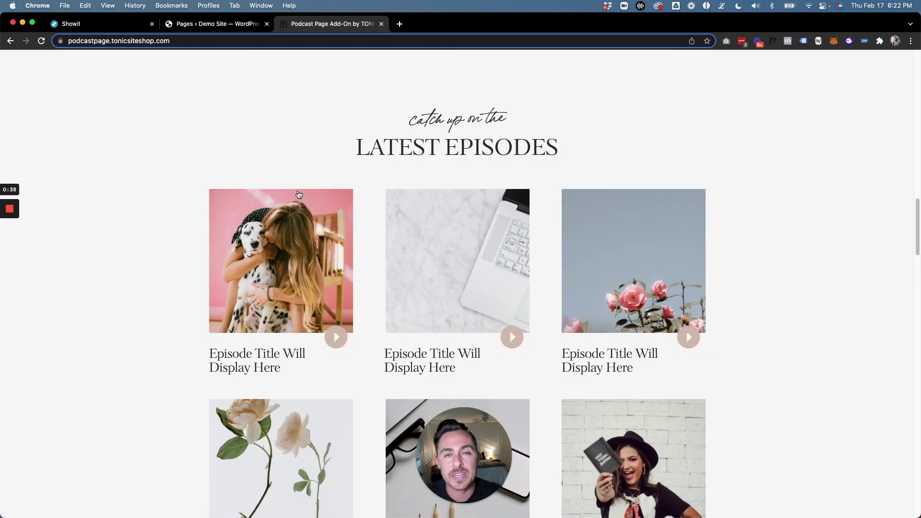
scroll(310, 204, "down", 1)
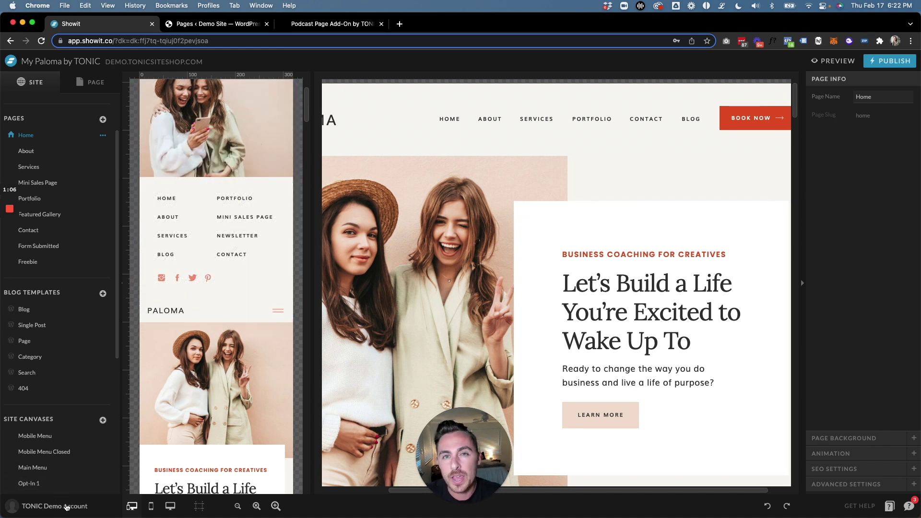
left_click(65, 507)
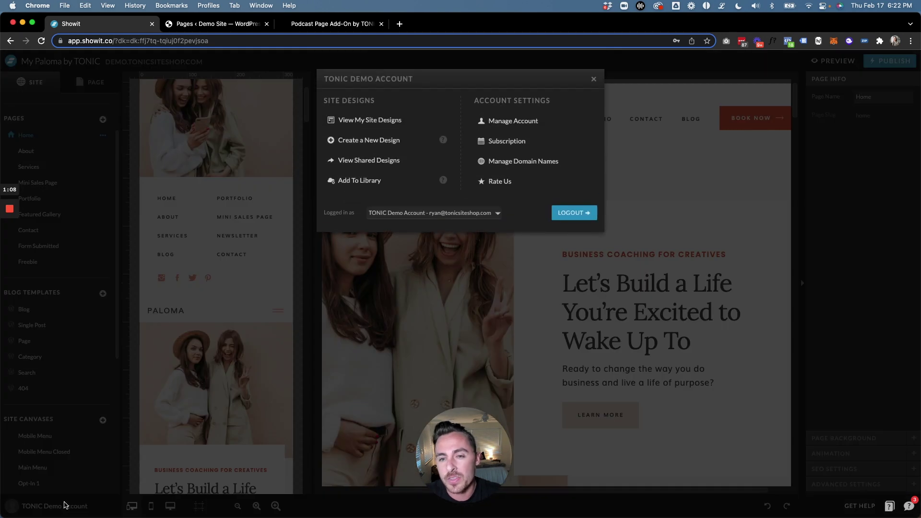
left_click(377, 180)
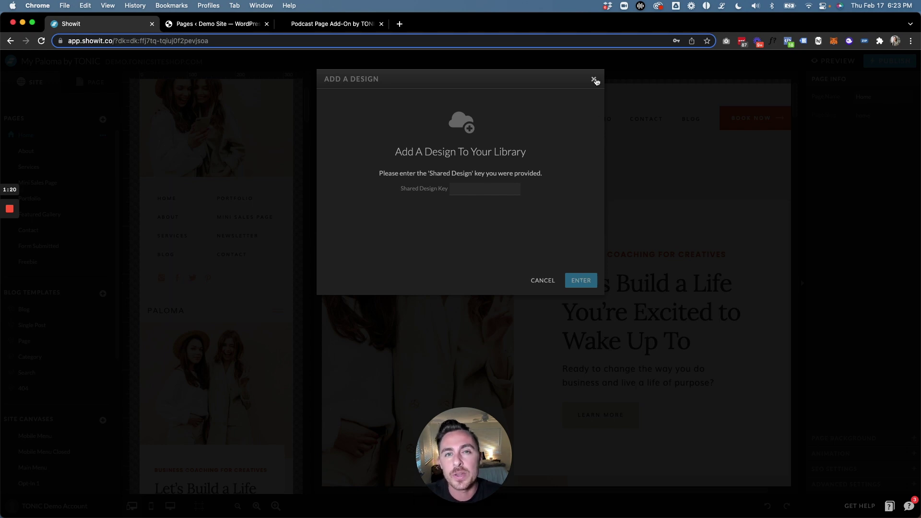
left_click(595, 80)
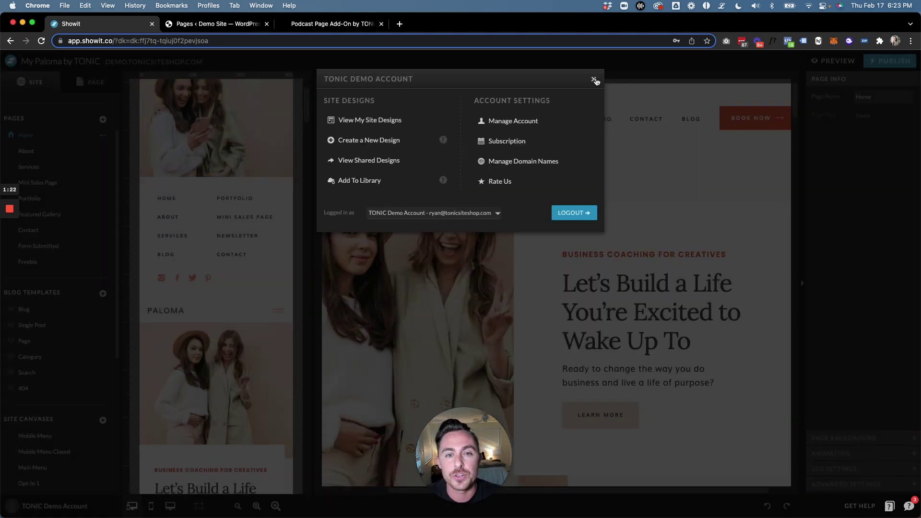
left_click(597, 80)
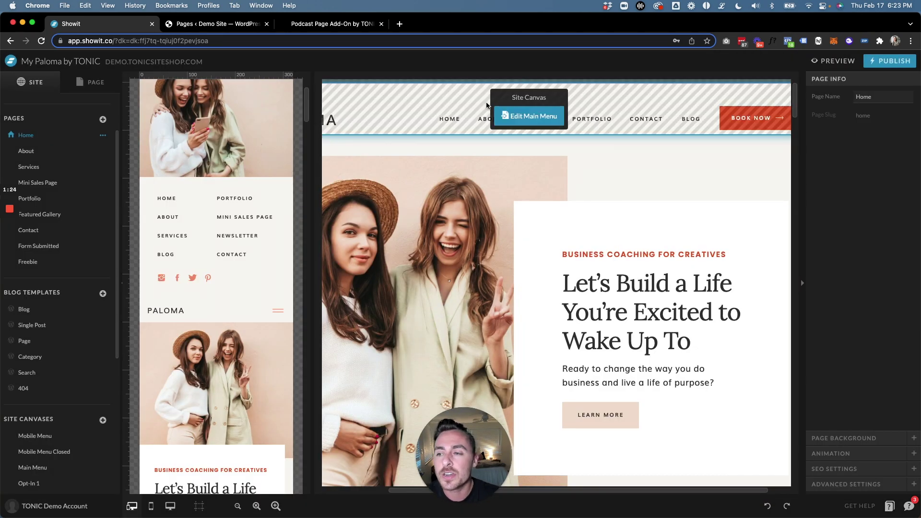
- Add a new blog template from My Library's Podcast Page By TONIC design, choosing Podcast
mouse_move(176, 252)
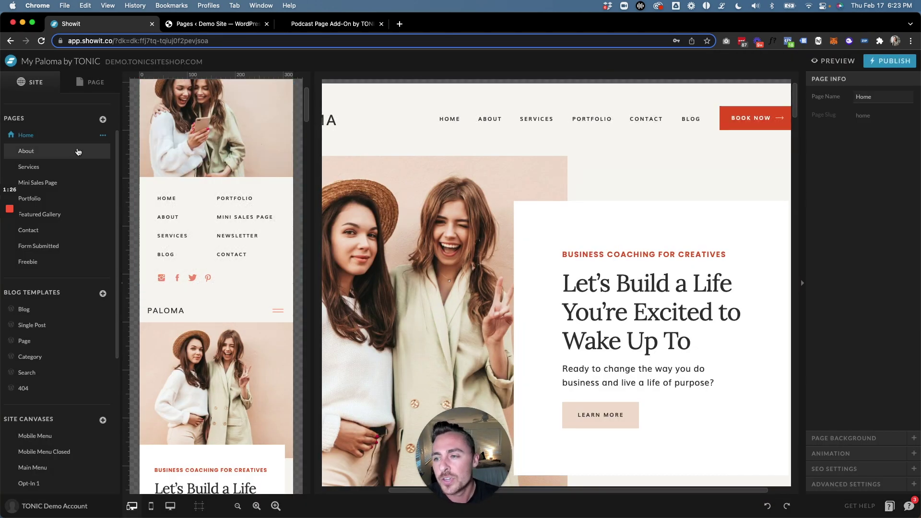
scroll(55, 369, "down", 1)
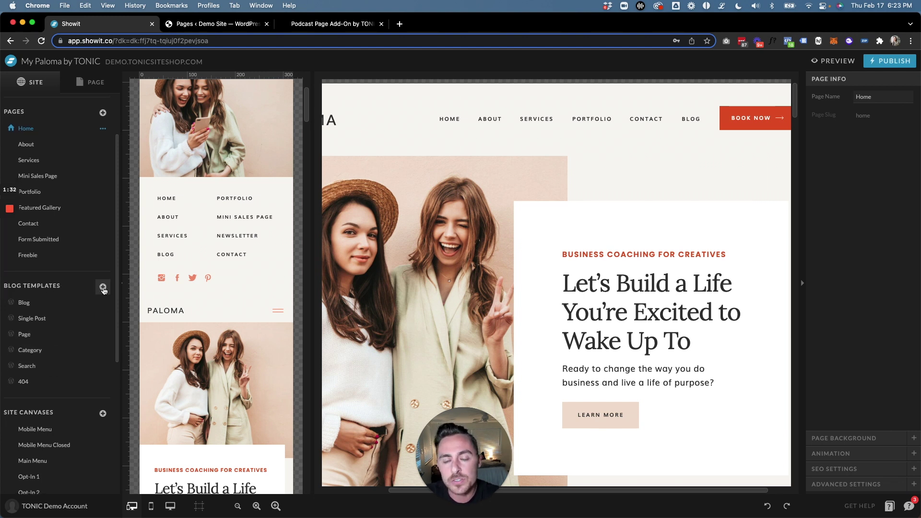
left_click(103, 288)
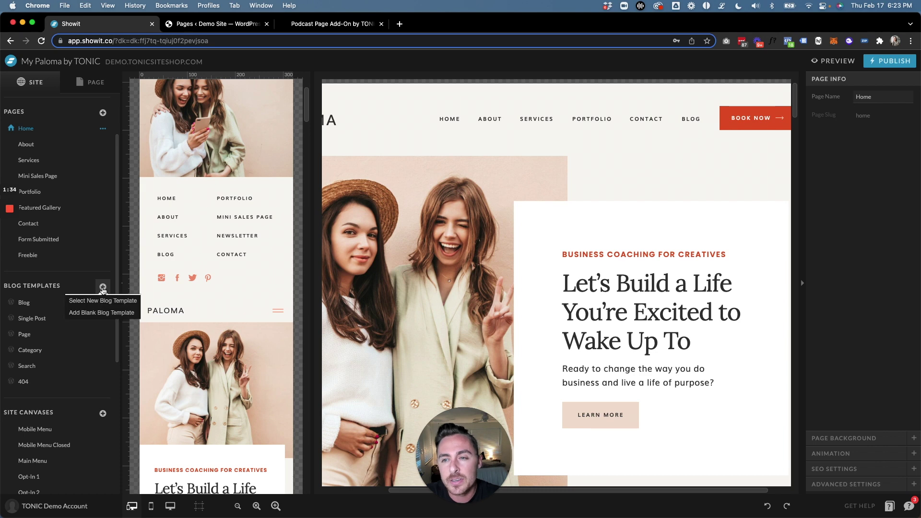
left_click(89, 301)
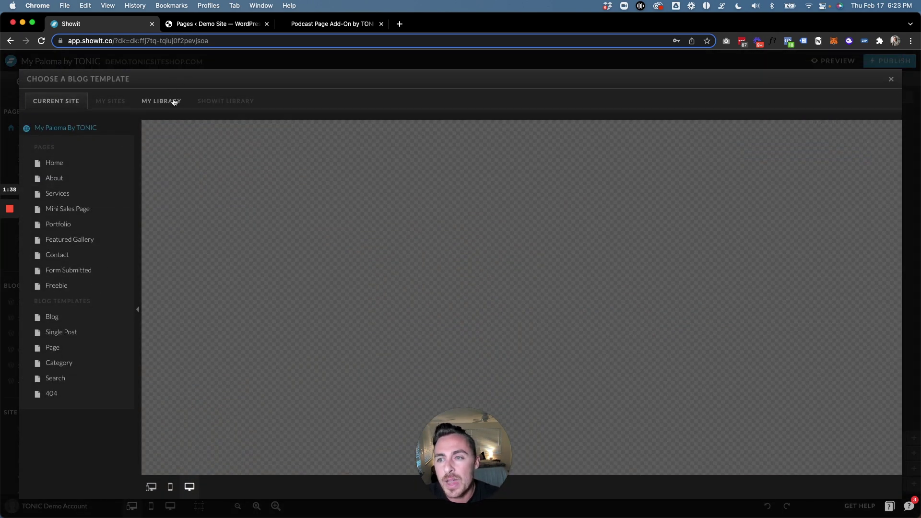
left_click(174, 100)
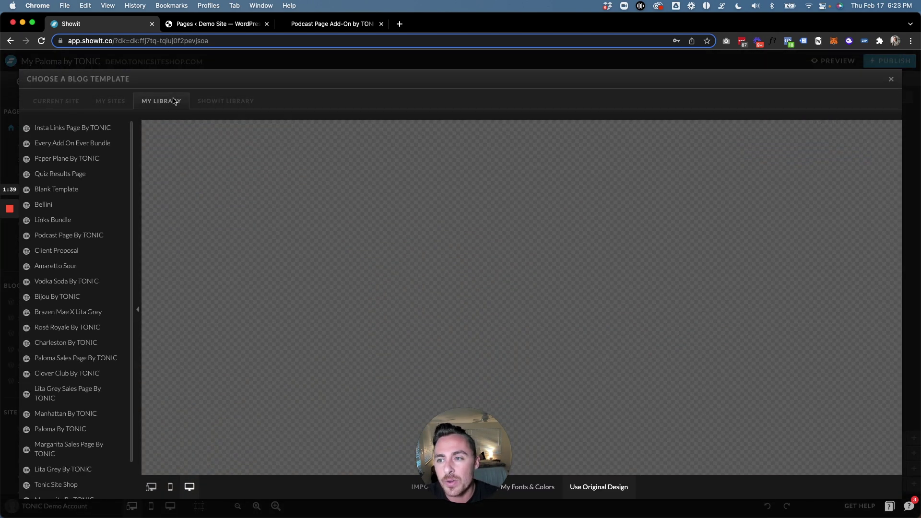
left_click(81, 238)
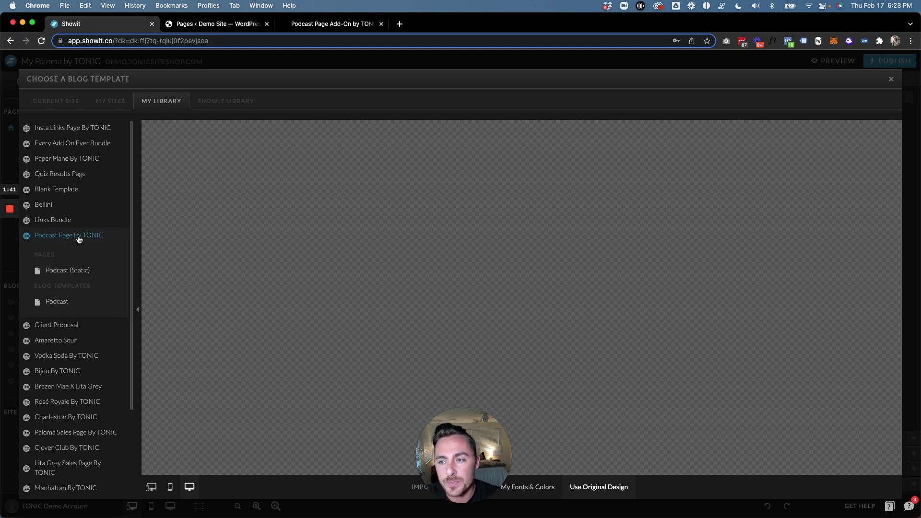
left_click(62, 305)
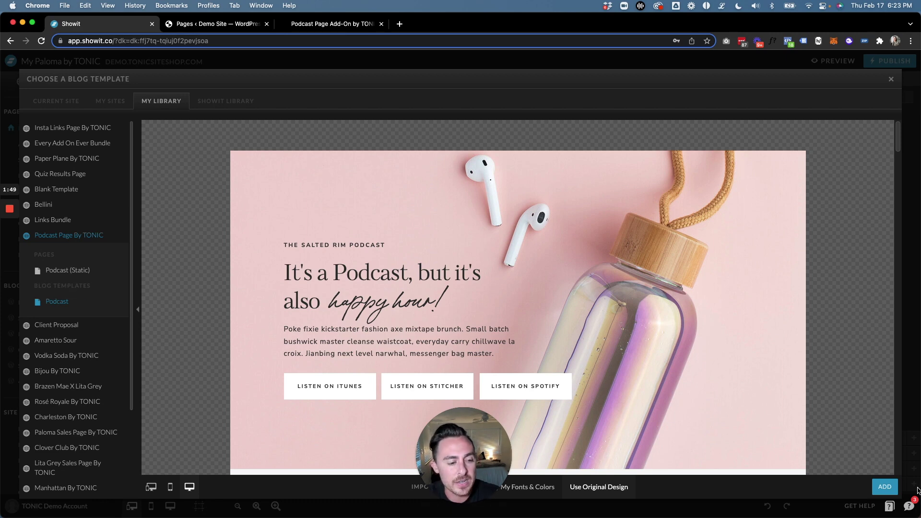
left_click(888, 488)
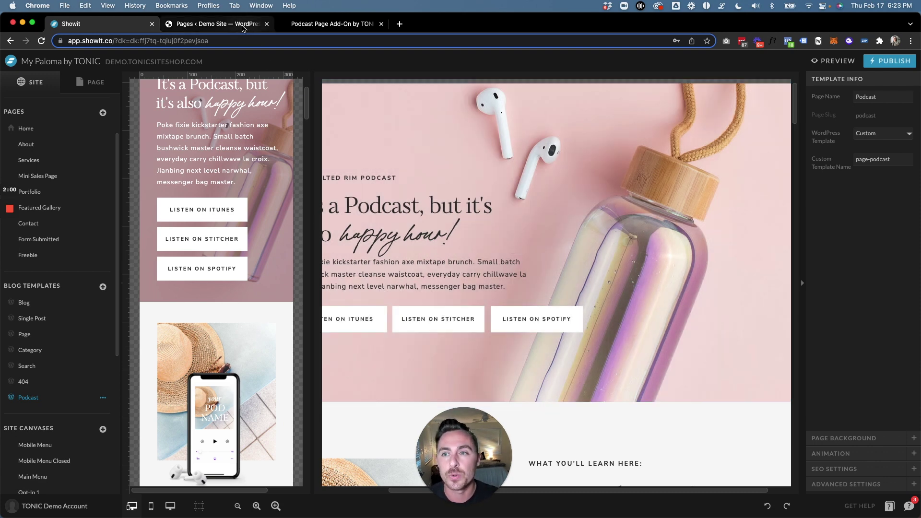
- Switch to the 'Pages ‹ Demo Site — WordPress' browser tab
left_click(242, 26)
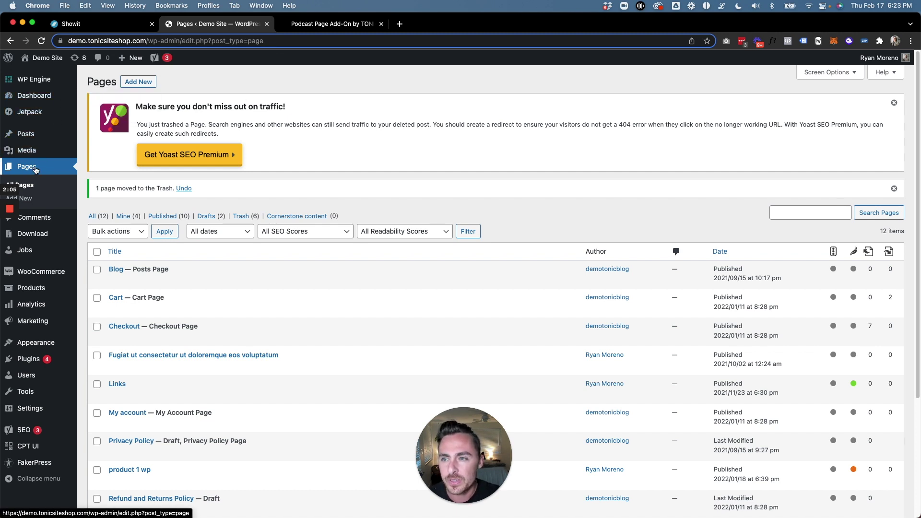
- Create and publish a new WordPress page titled 'Podcast' with the podcast slug
left_click(139, 83)
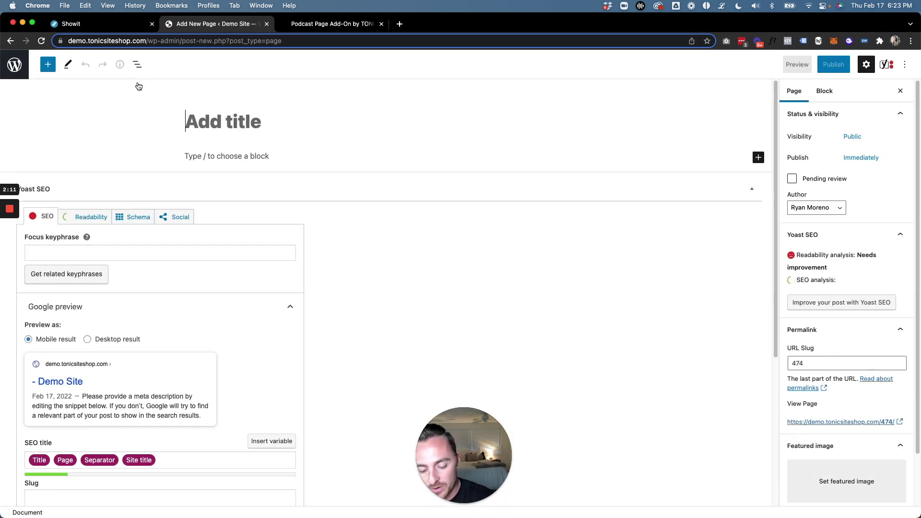
type("Podcast")
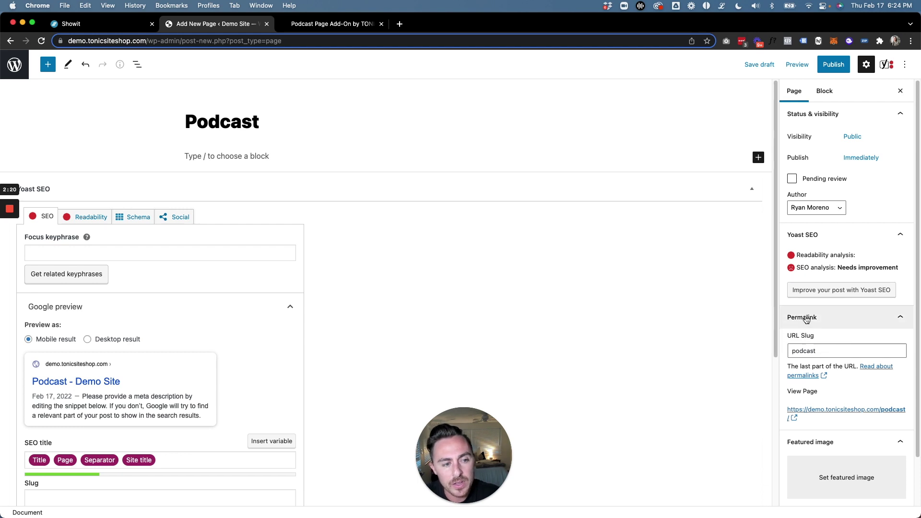
left_click_drag(822, 351, 791, 353)
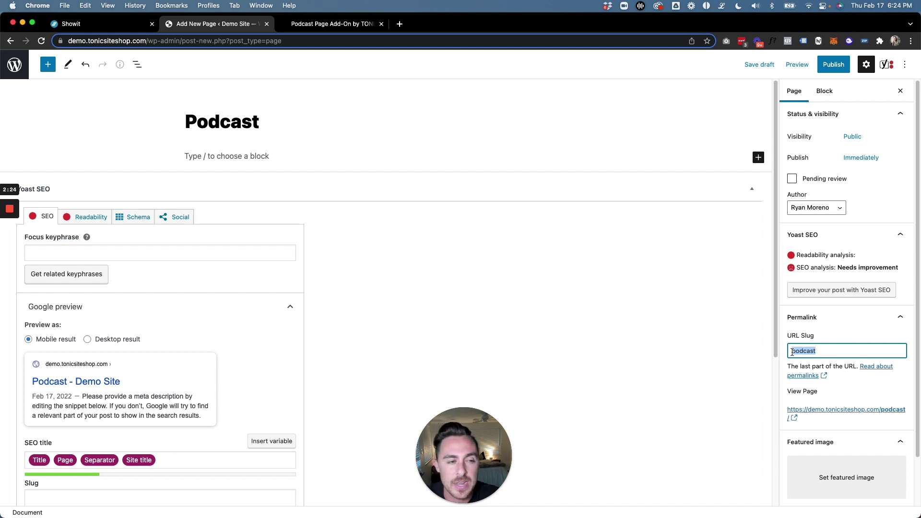
left_click(826, 353)
left_click_drag(829, 353, 786, 356)
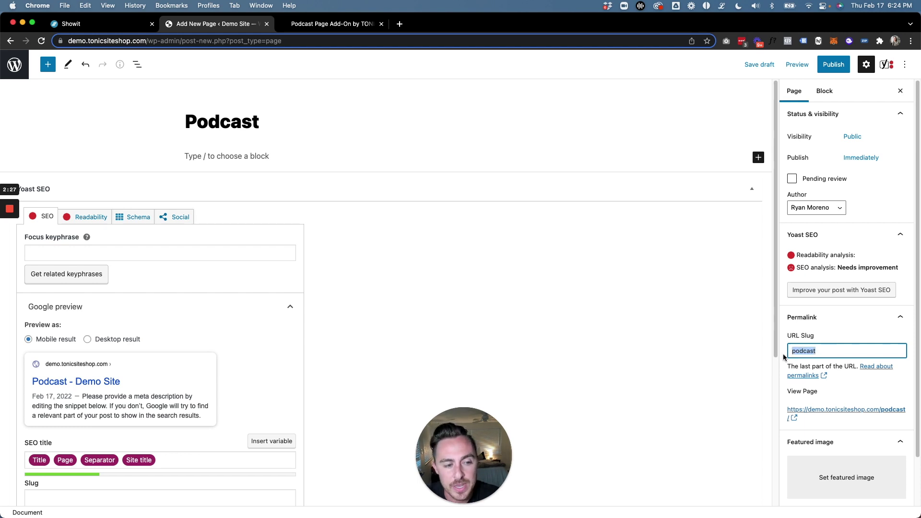
left_click(834, 65)
left_click(834, 65)
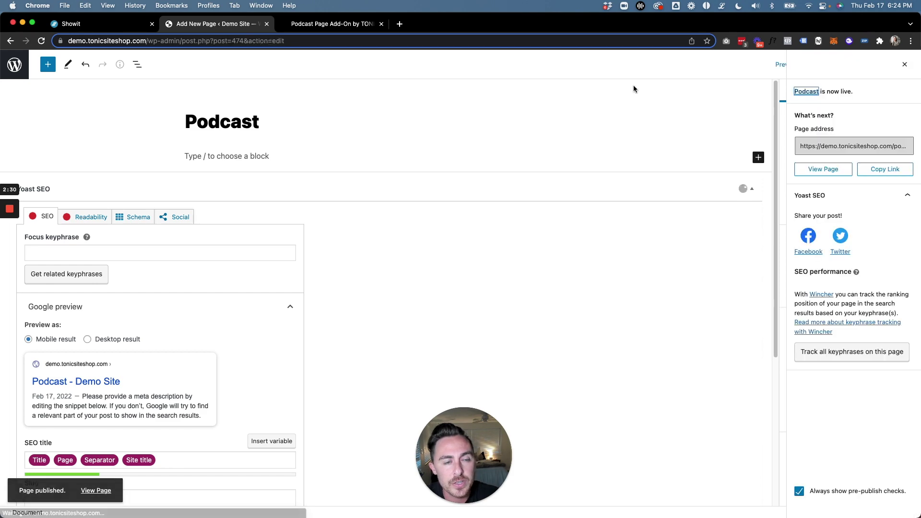
- Publish the Showit site to demo.tonicsiteshop.com
left_click(96, 26)
left_click(890, 61)
left_click(564, 236)
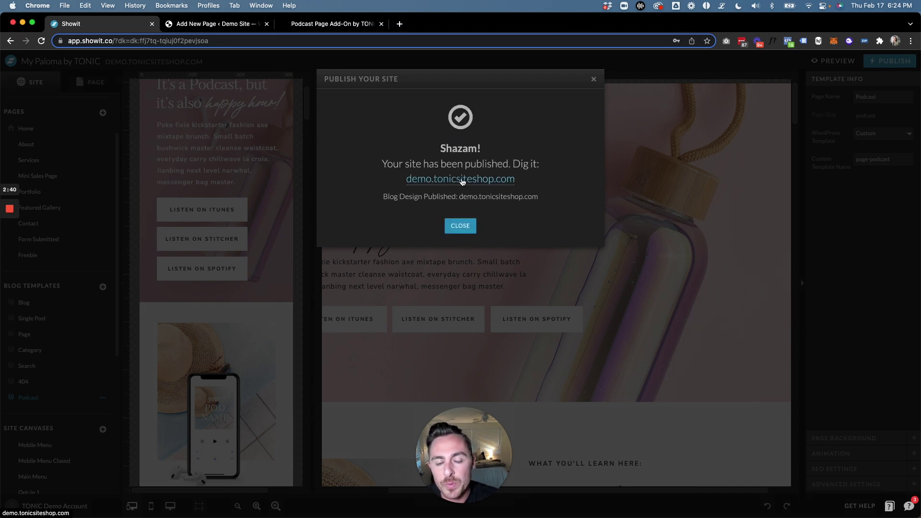
- Open the live demo.tonicsiteshop.com site and place the cursor in its address bar
left_click(462, 180)
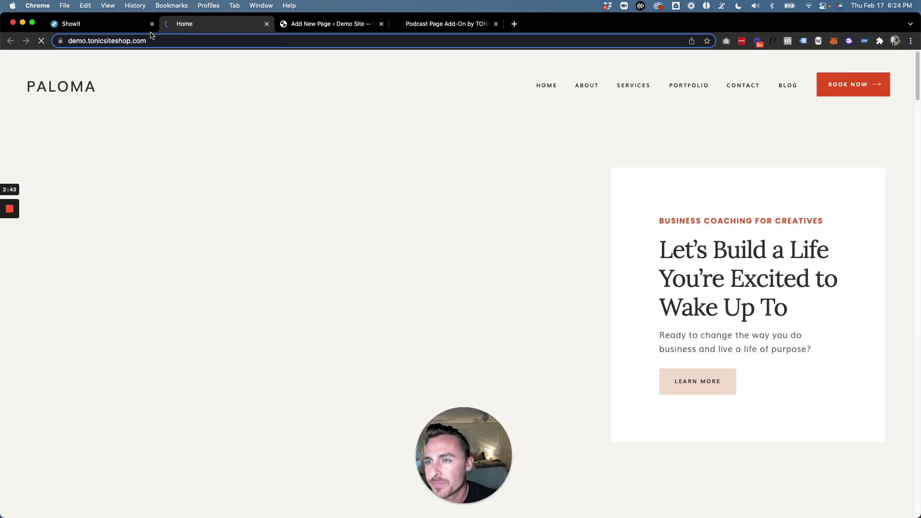
left_click(161, 40)
left_click(170, 42)
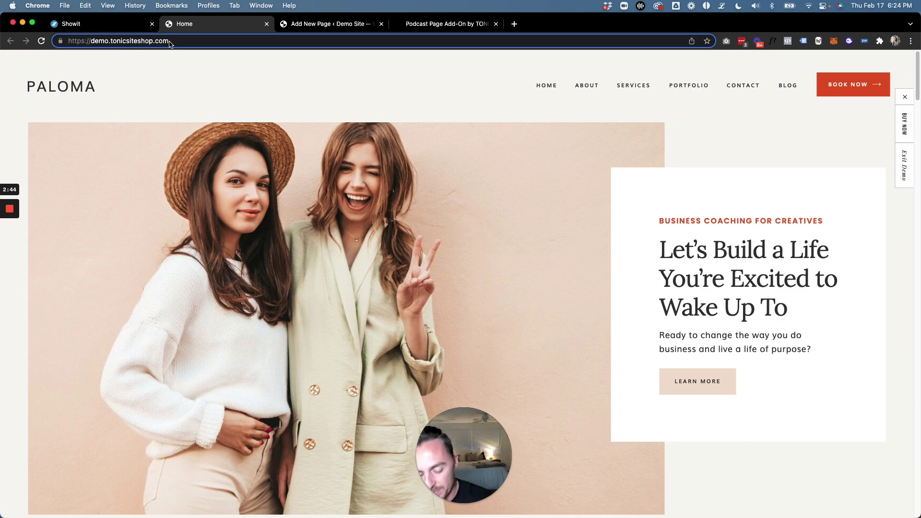
- Load demo.tonicsiteshop.com/podcast, review its empty episode sections, and return to the Showit tab
type("podcast")
key("Return")
scroll(319, 389, "down", 15)
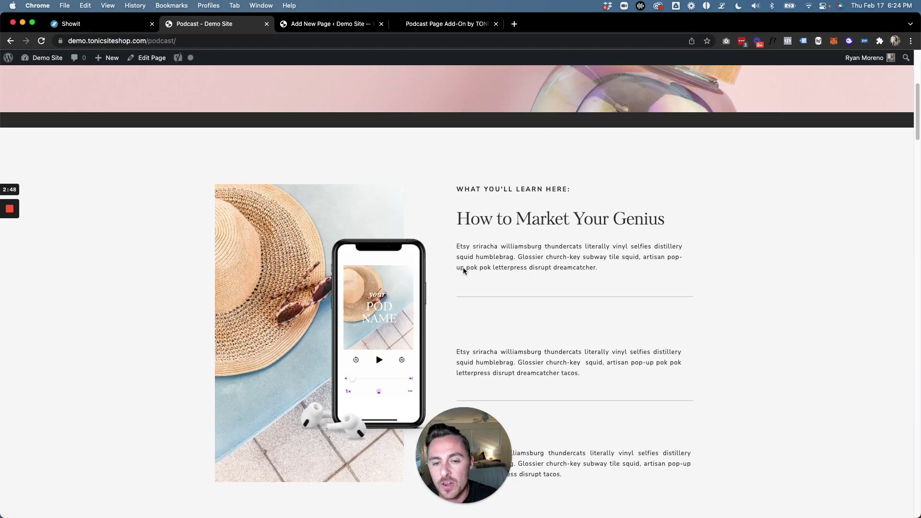
scroll(275, 168, "down", 1)
scroll(276, 168, "up", 10)
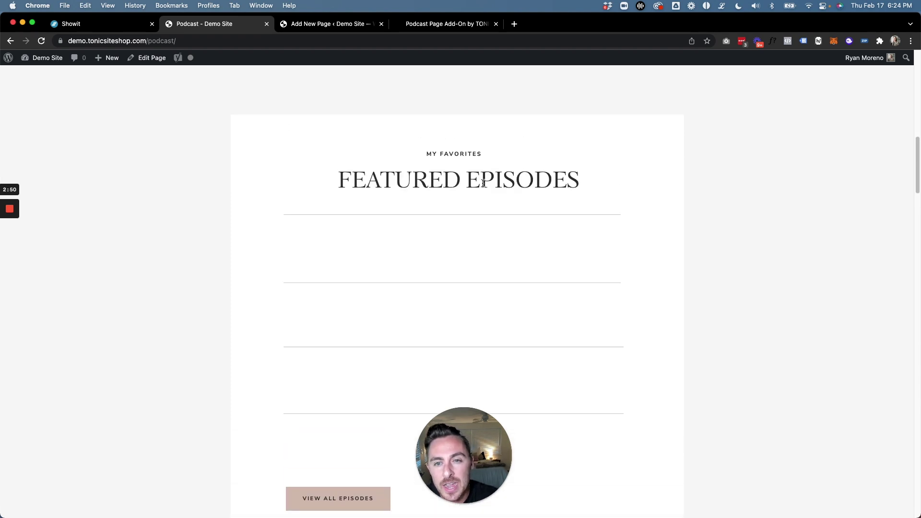
scroll(440, 206, "down", 9)
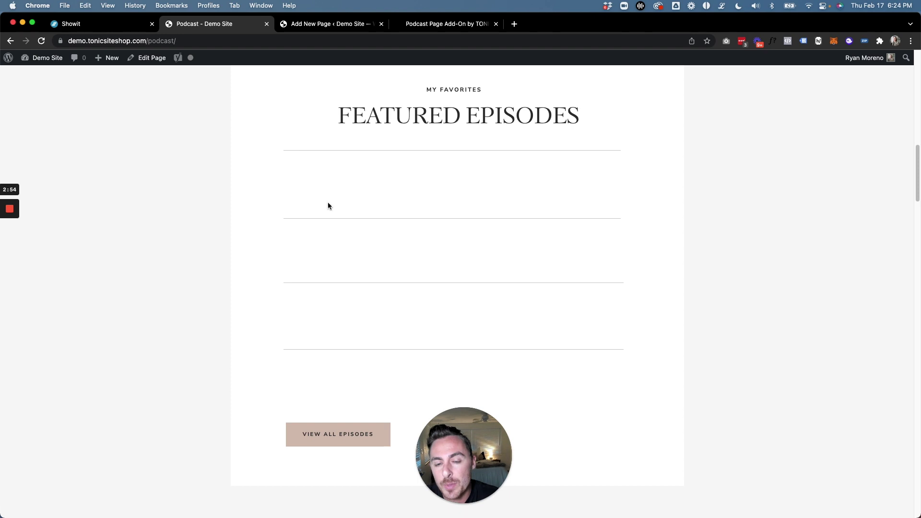
scroll(401, 189, "down", 10)
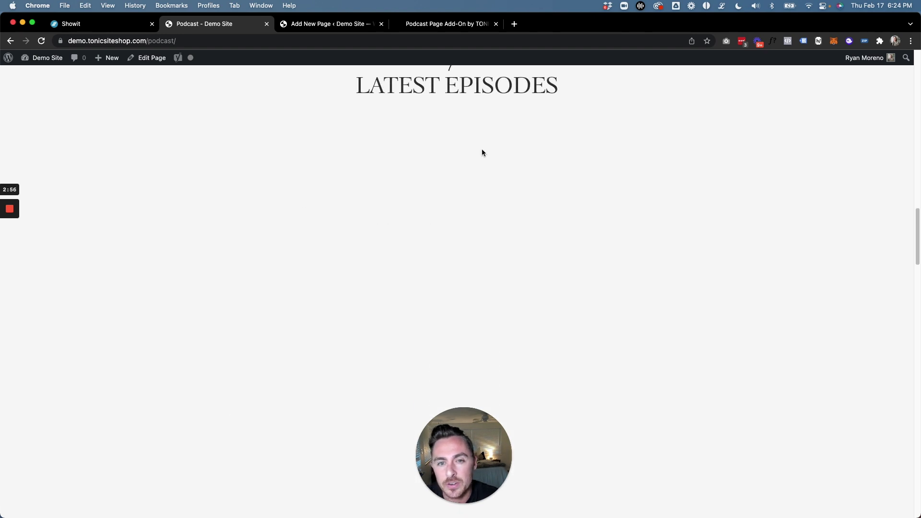
scroll(448, 245, "down", 5)
scroll(408, 216, "up", 8)
scroll(408, 217, "up", 15)
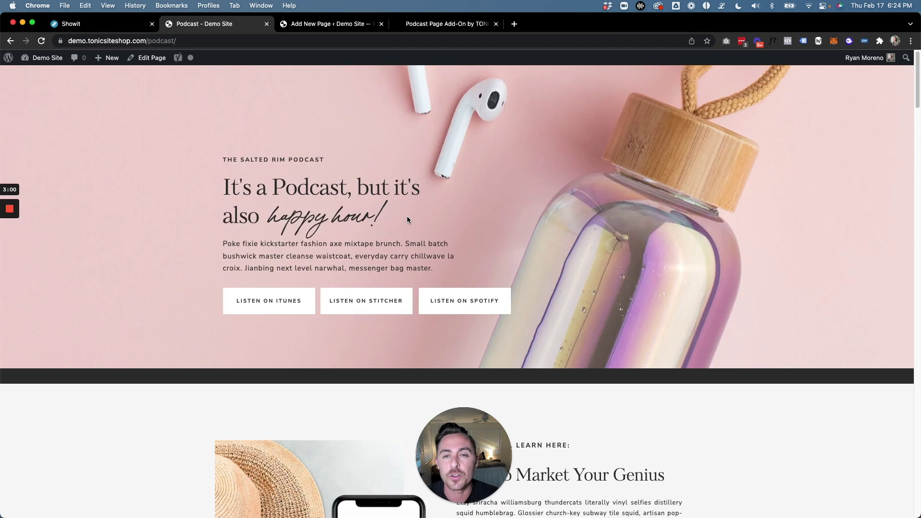
left_click(92, 23)
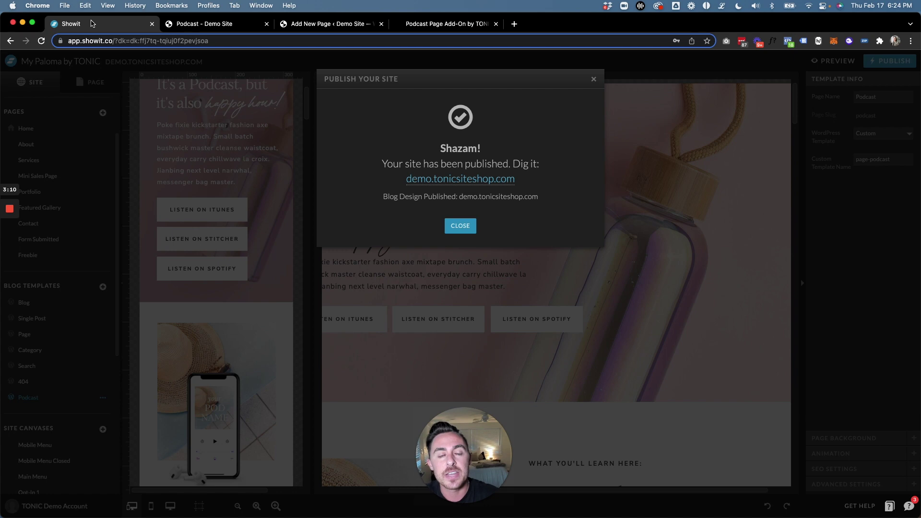
- Close the publish confirmation and scroll down to the Featured Episodes section
left_click(461, 225)
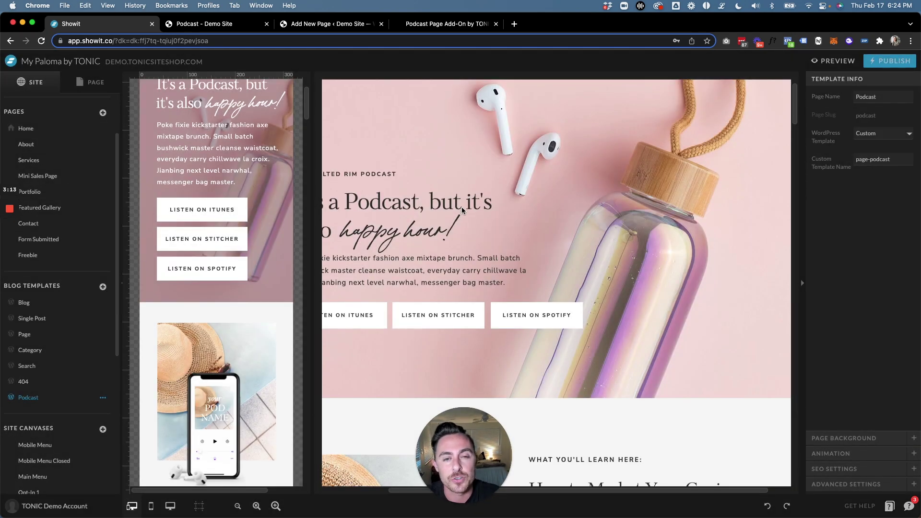
scroll(470, 211, "down", 10)
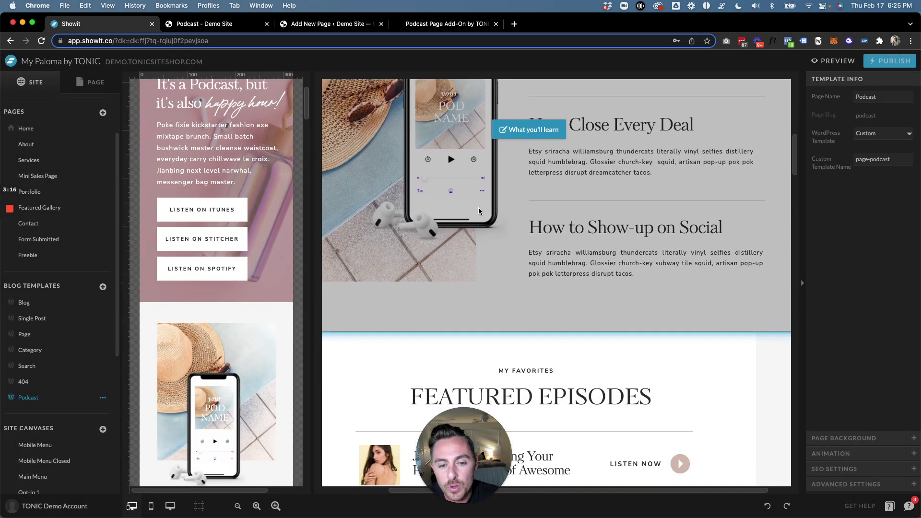
scroll(478, 211, "down", 5)
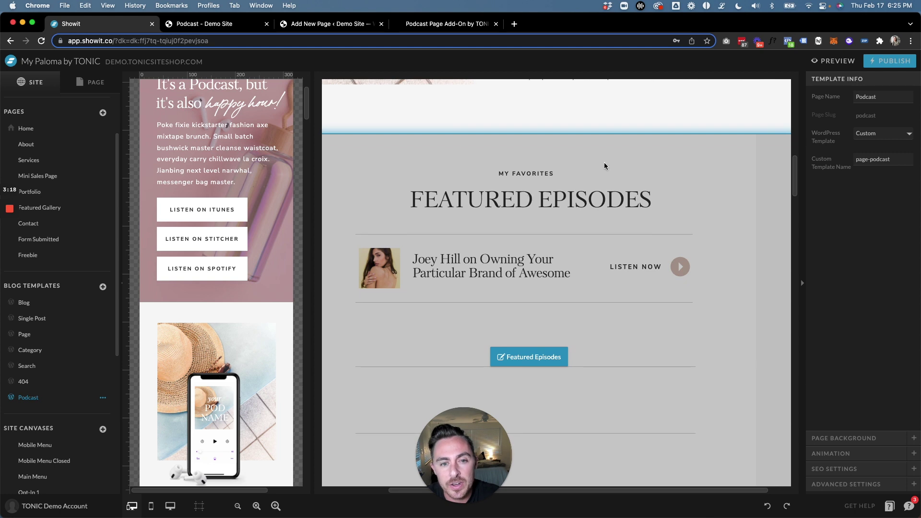
- Inspect the Featured Episodes post lookup filtering by the 'featured-episode' tag slug
left_click(710, 176)
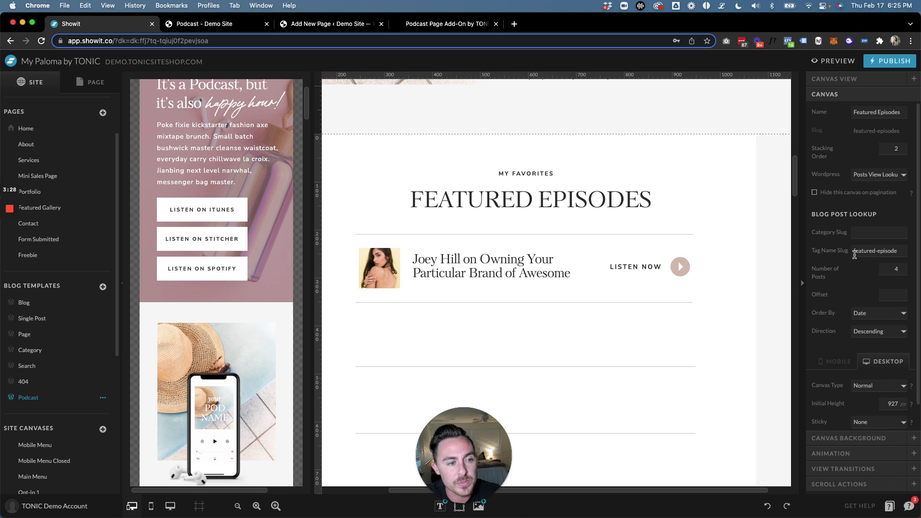
left_click_drag(906, 252, 851, 252)
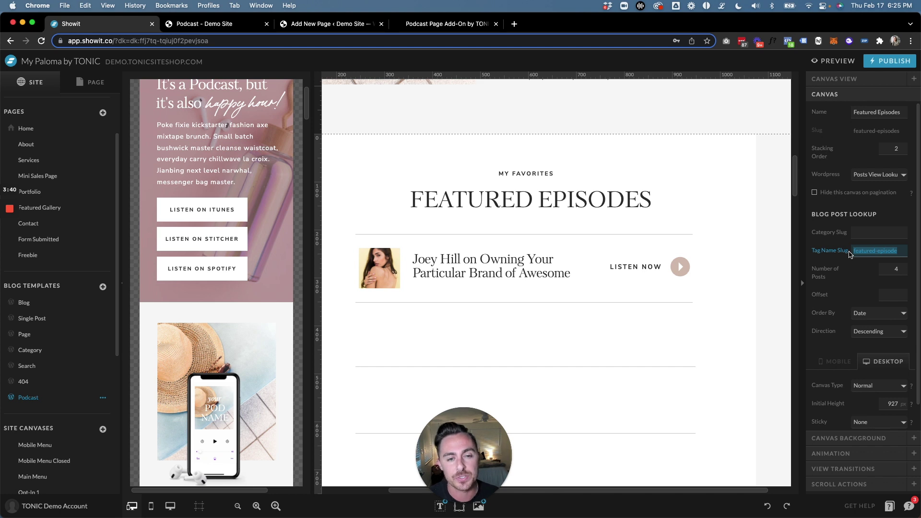
scroll(746, 251, "down", 3)
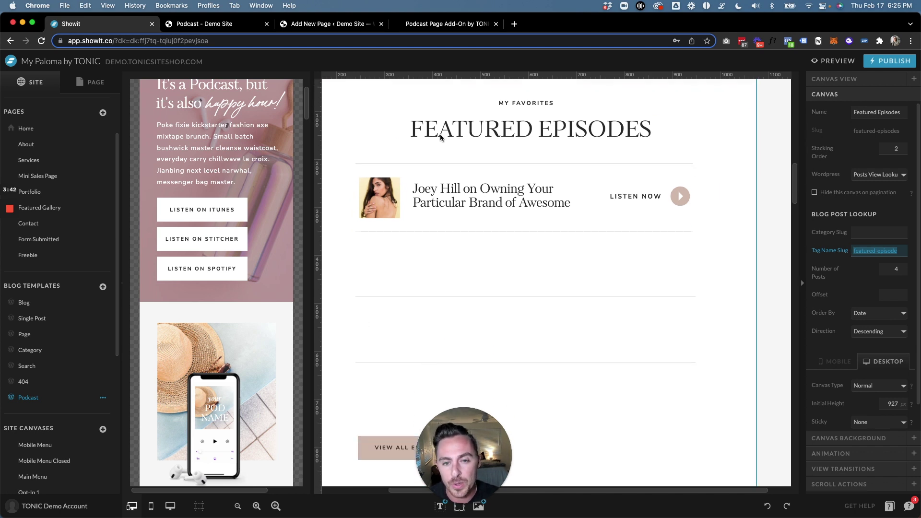
scroll(375, 243, "down", 1)
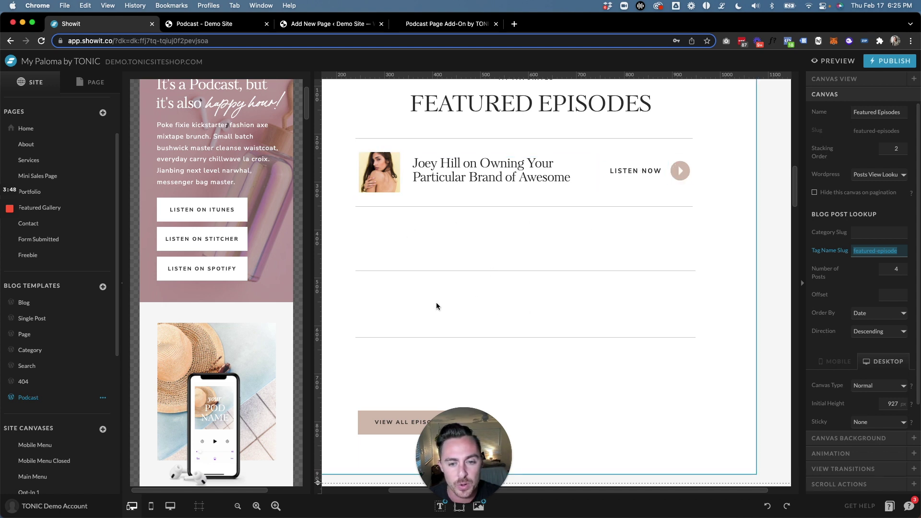
scroll(489, 300, "down", 2)
scroll(489, 301, "down", 1)
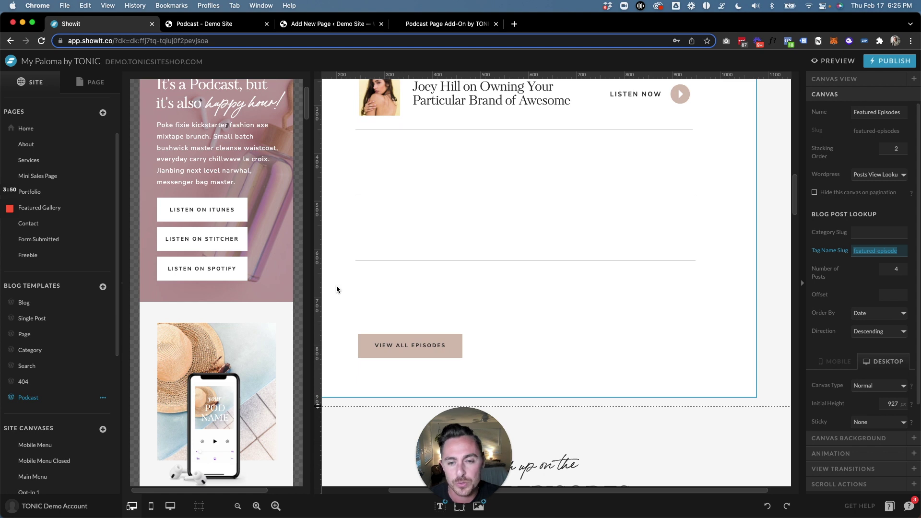
scroll(492, 291, "up", 1)
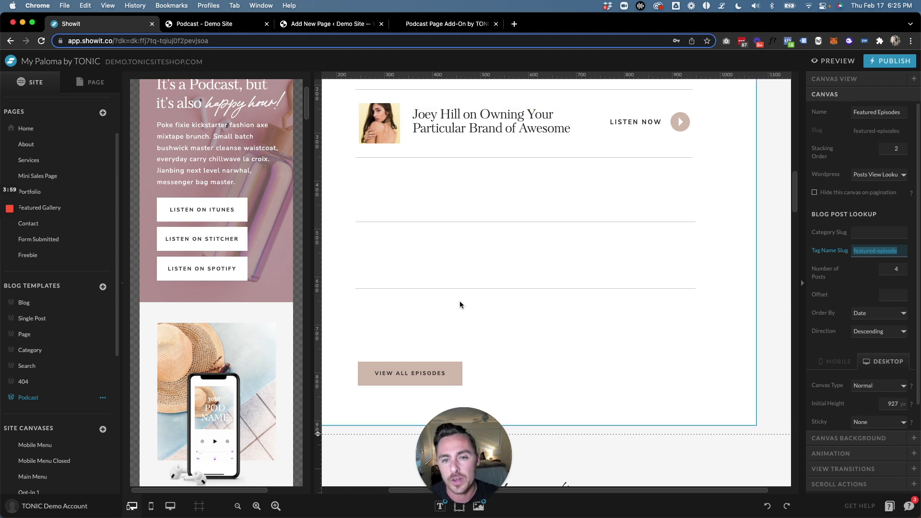
scroll(460, 300, "down", 10)
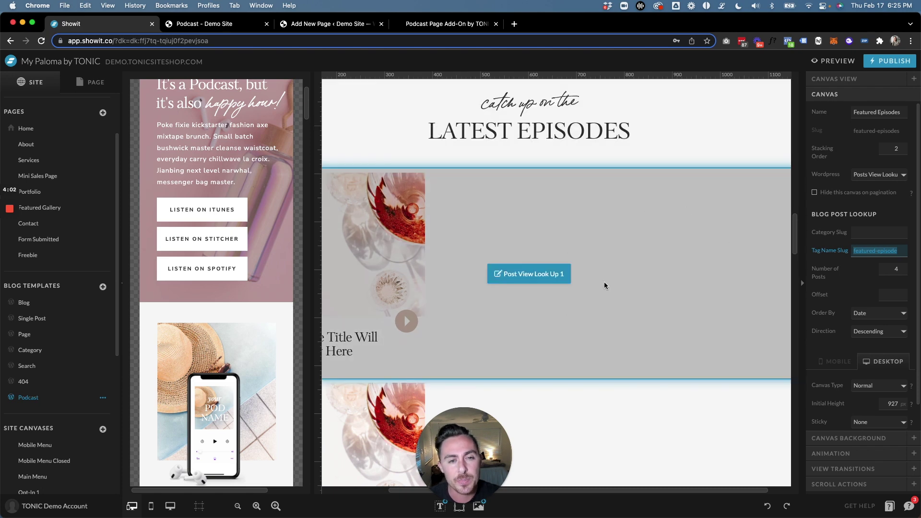
- Check Latest Episodes' Post View Look Up 1 pulling 3 podcast-category posts, then select 'What you'll learn'
scroll(614, 264, "down", 2)
left_click(556, 126)
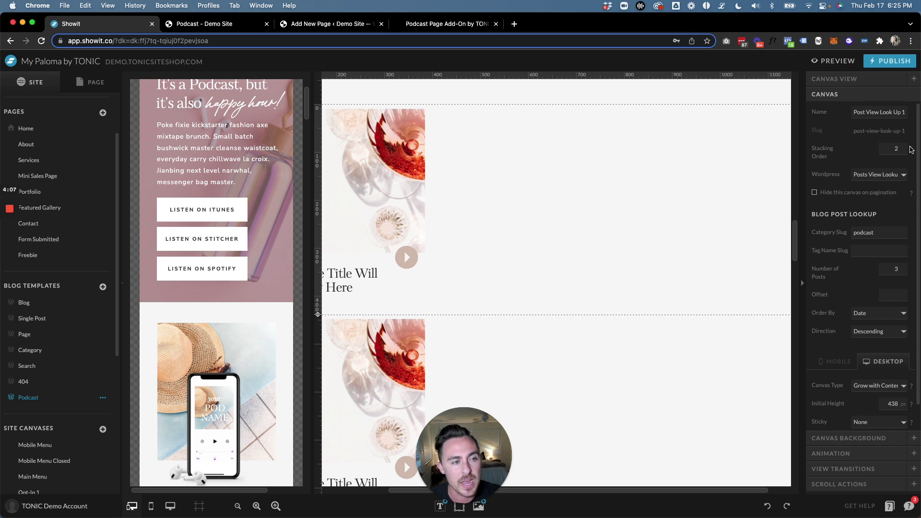
scroll(865, 176, "down", 1)
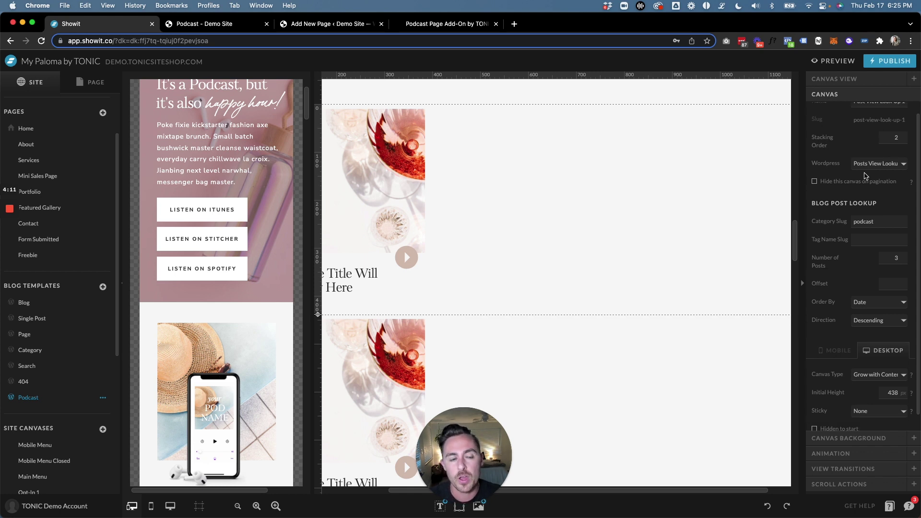
scroll(864, 175, "down", 1)
left_click_drag(879, 215, 853, 212)
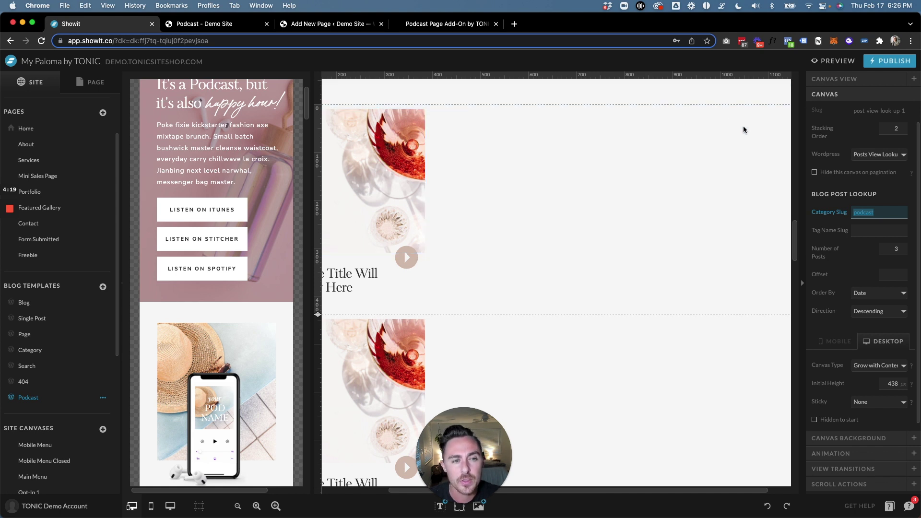
scroll(662, 189, "down", 4)
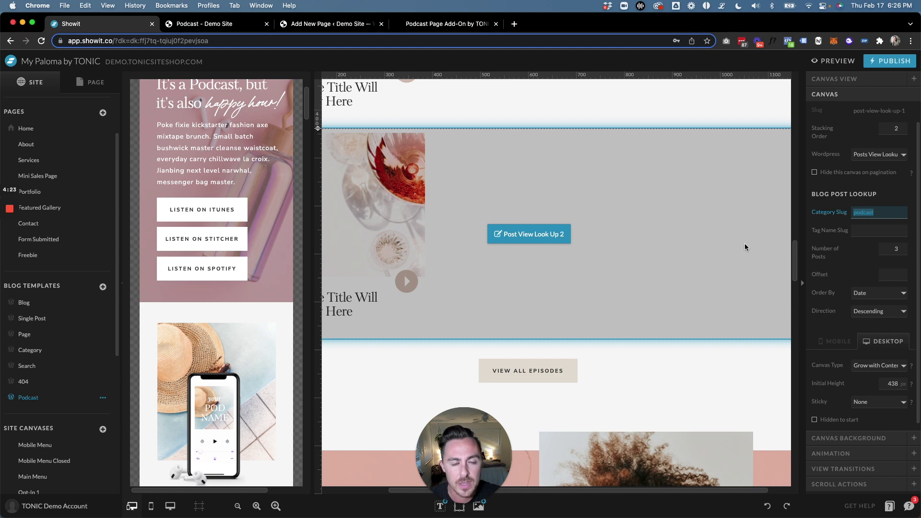
scroll(674, 267, "down", 10)
scroll(654, 200, "up", 6)
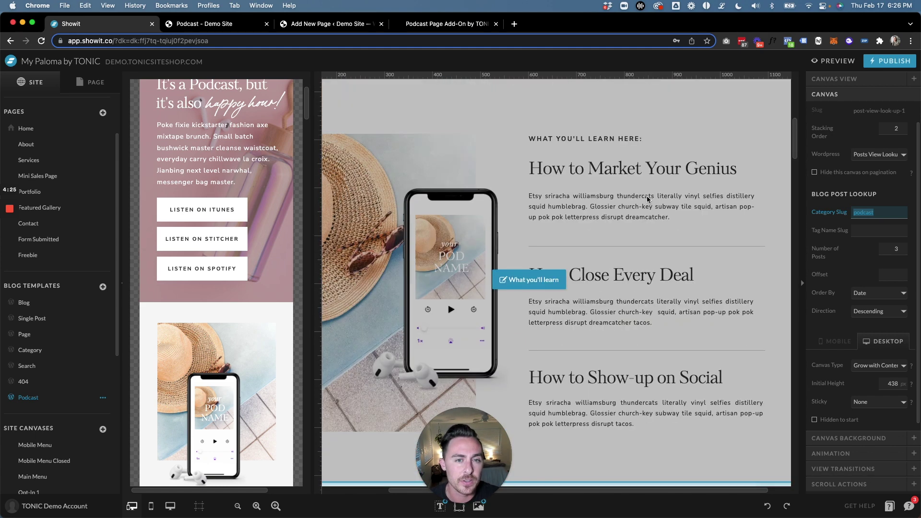
left_click(571, 244)
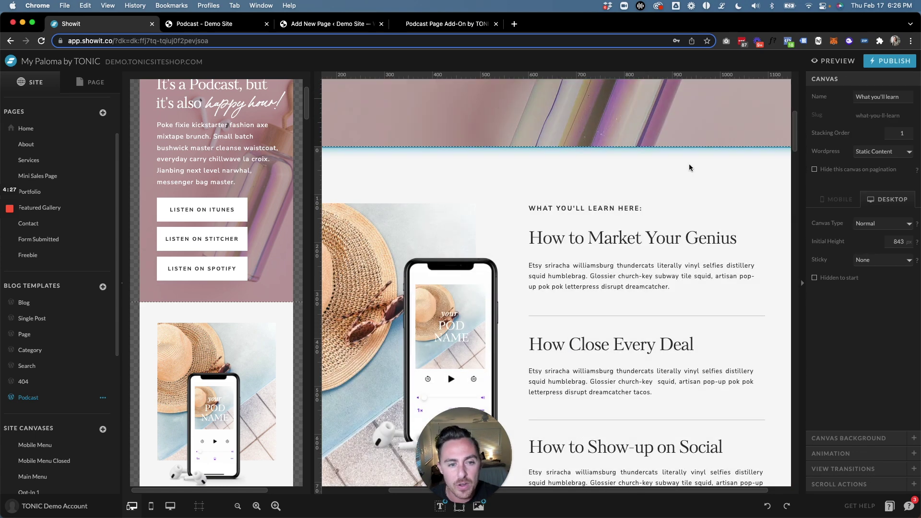
scroll(512, 277, "down", 3)
scroll(605, 223, "down", 8)
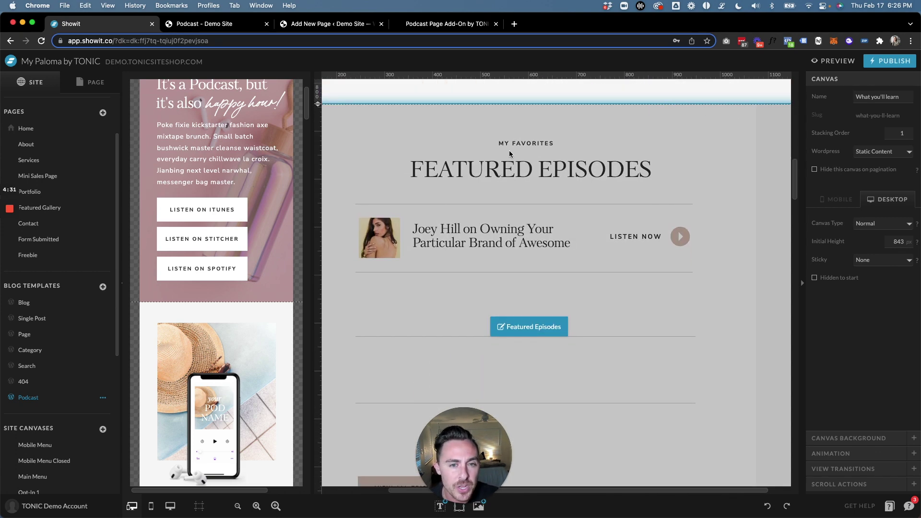
left_click(541, 169)
left_click(541, 168)
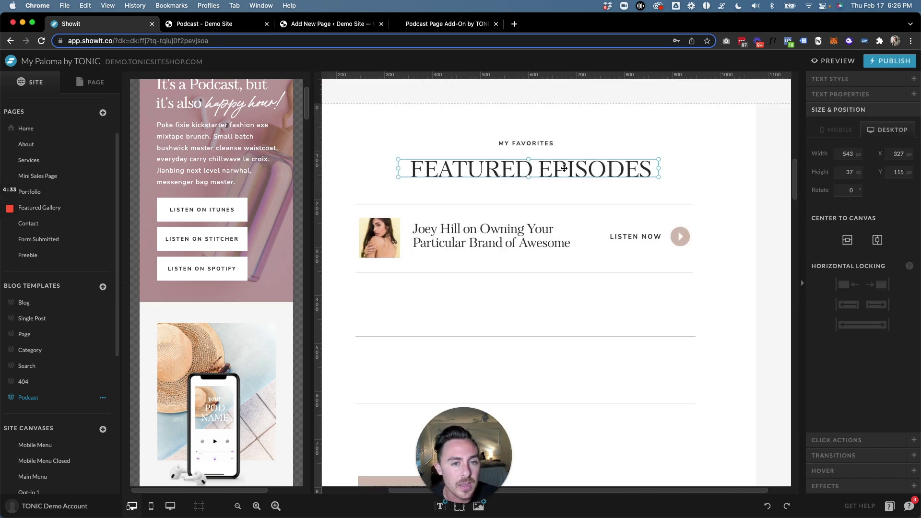
left_click(539, 145)
left_click(555, 172)
left_click(539, 144)
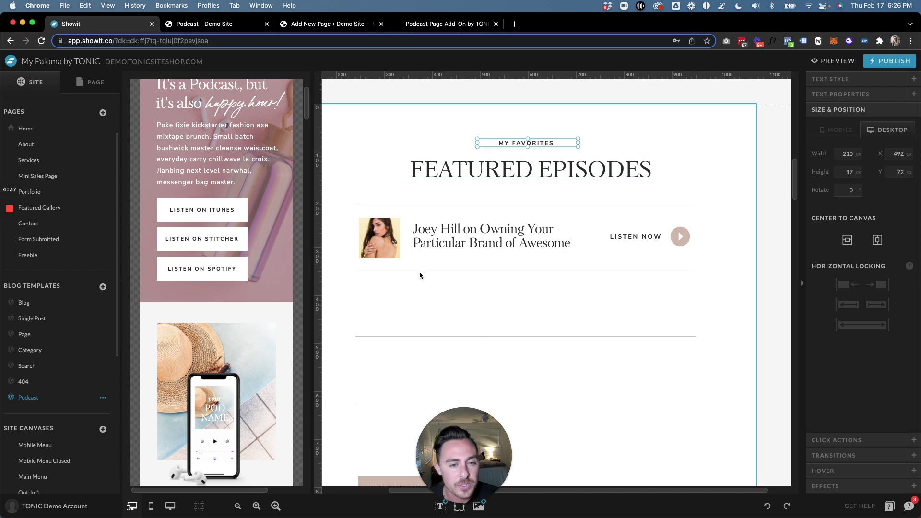
scroll(545, 319, "down", 10)
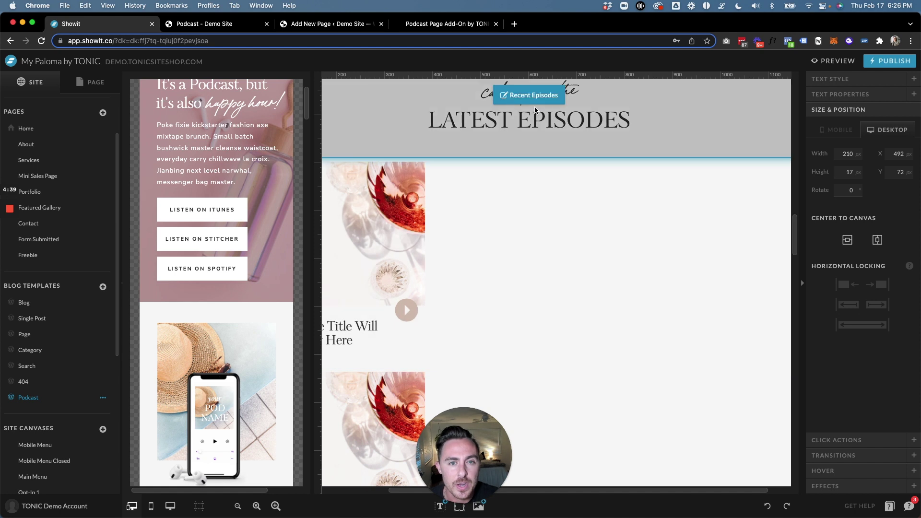
scroll(546, 105, "up", 3)
left_click(534, 171)
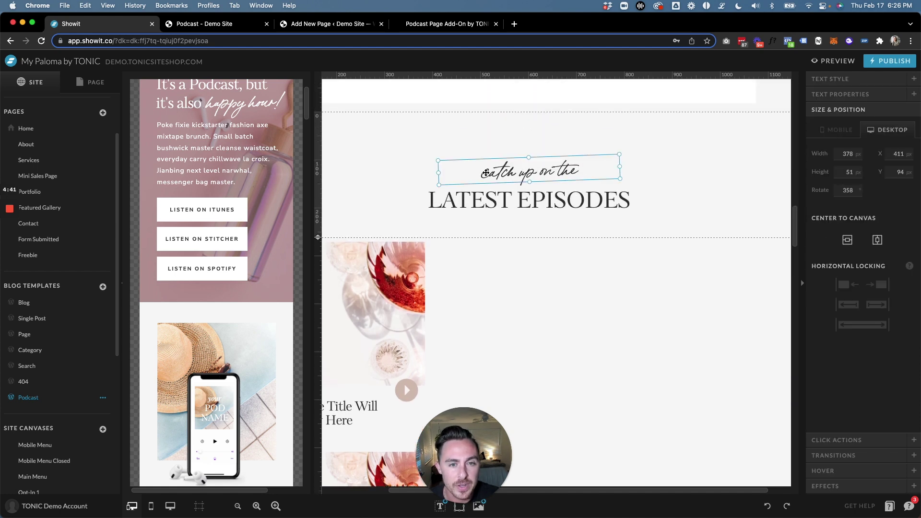
left_click(497, 203)
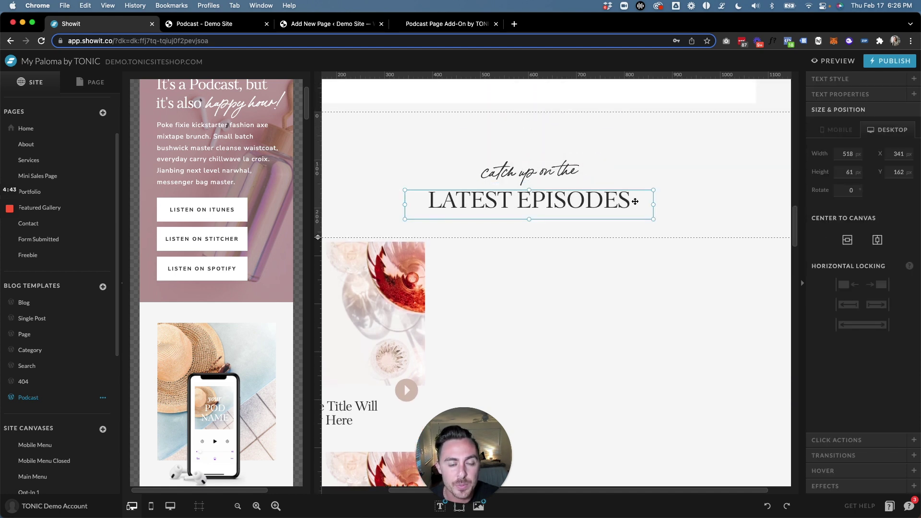
scroll(624, 211, "down", 3)
left_click(485, 233)
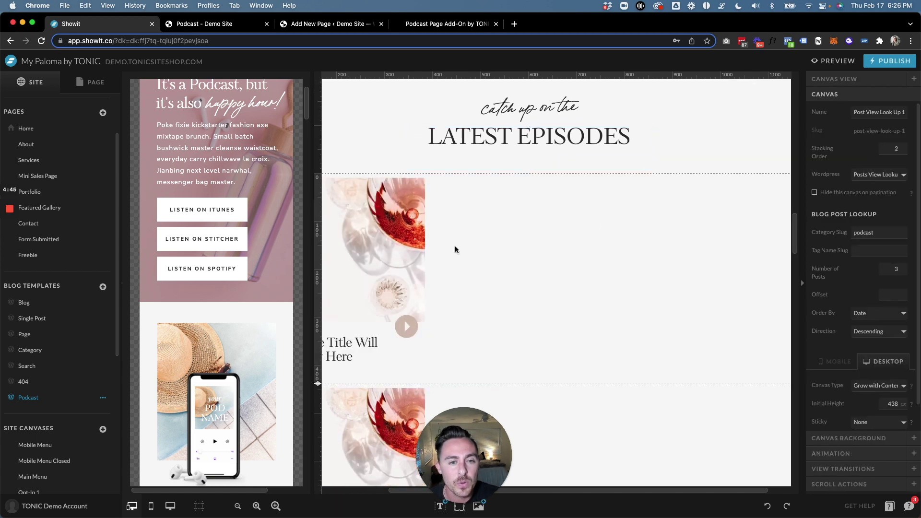
scroll(528, 230, "down", 4)
left_click(553, 249)
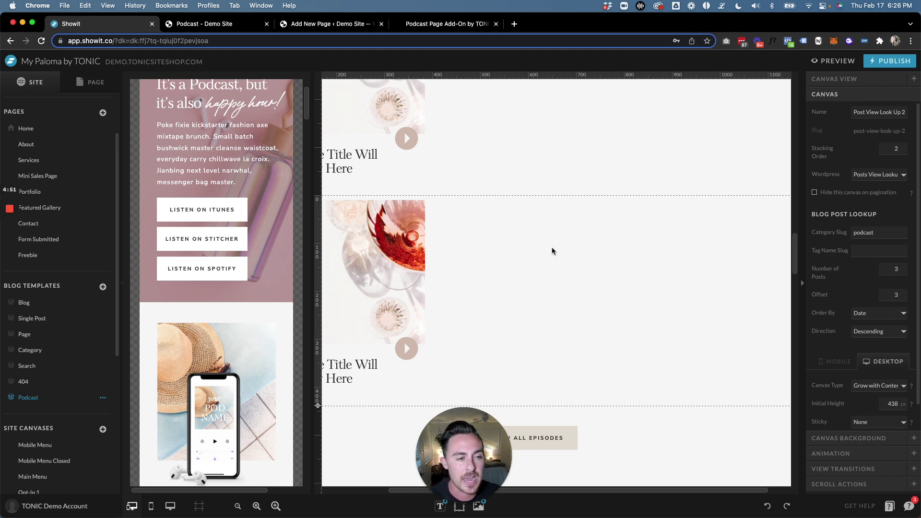
left_click(590, 212)
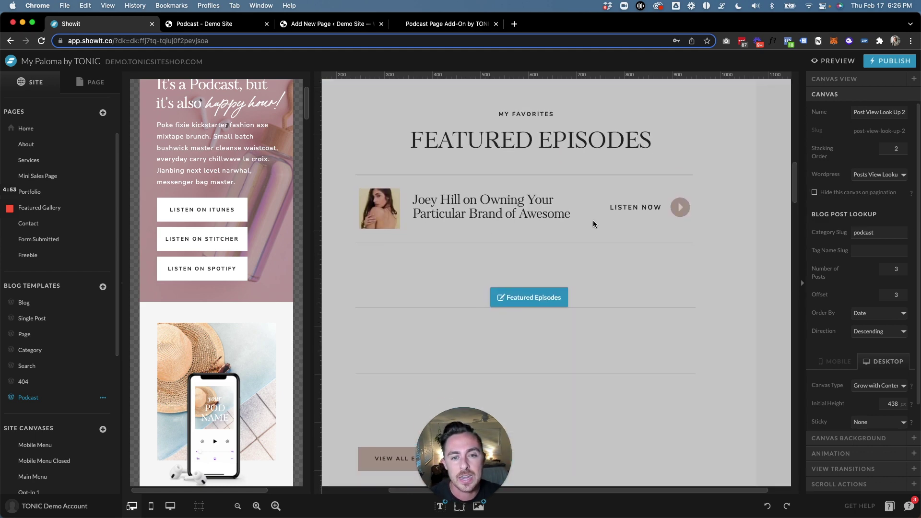
left_click(489, 285)
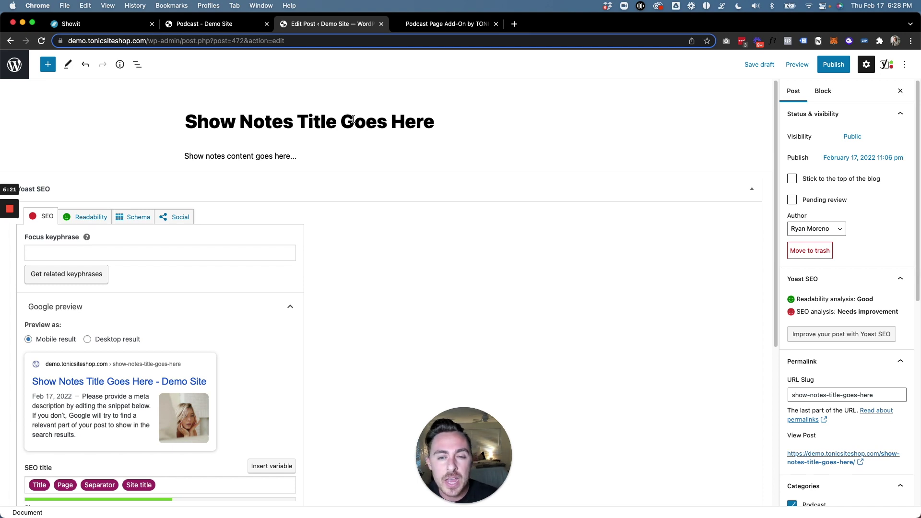
- Add an empty block after the show notes paragraph and move the Spotify tab to the end
left_click(223, 156)
left_click(305, 156)
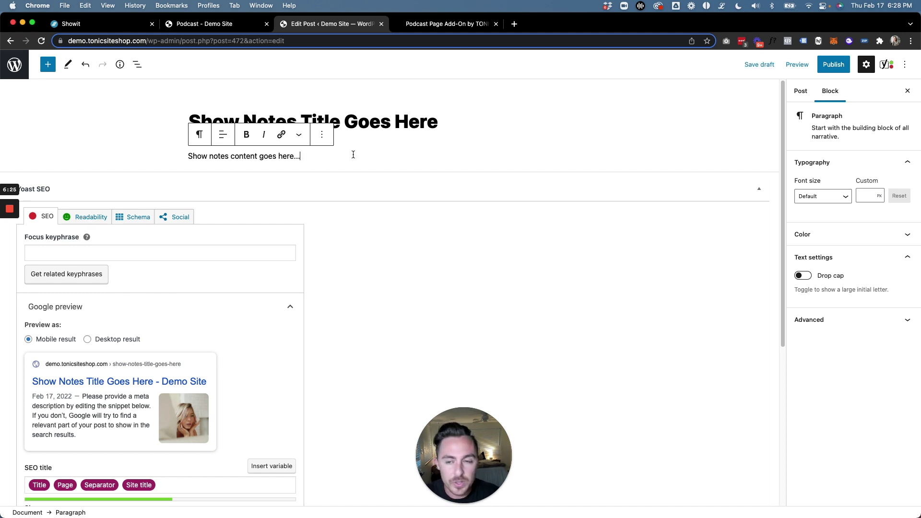
key("Return")
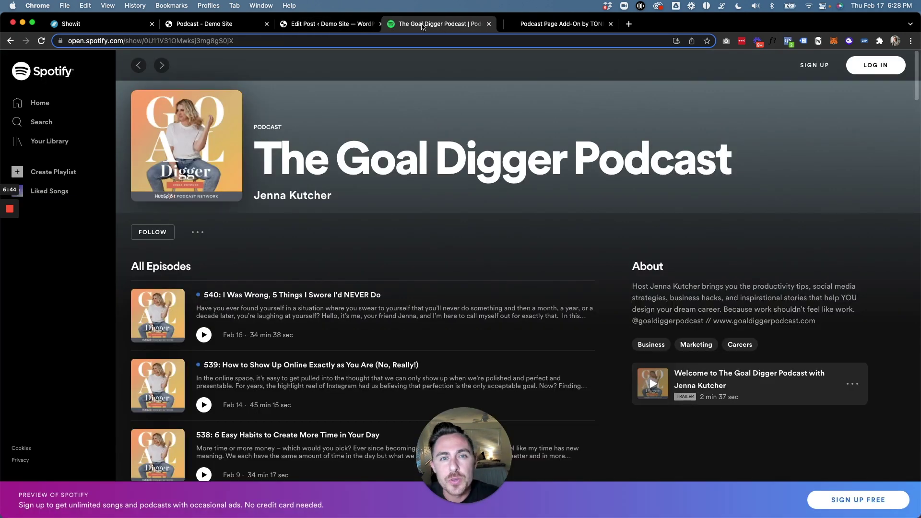
left_click_drag(389, 24, 524, 28)
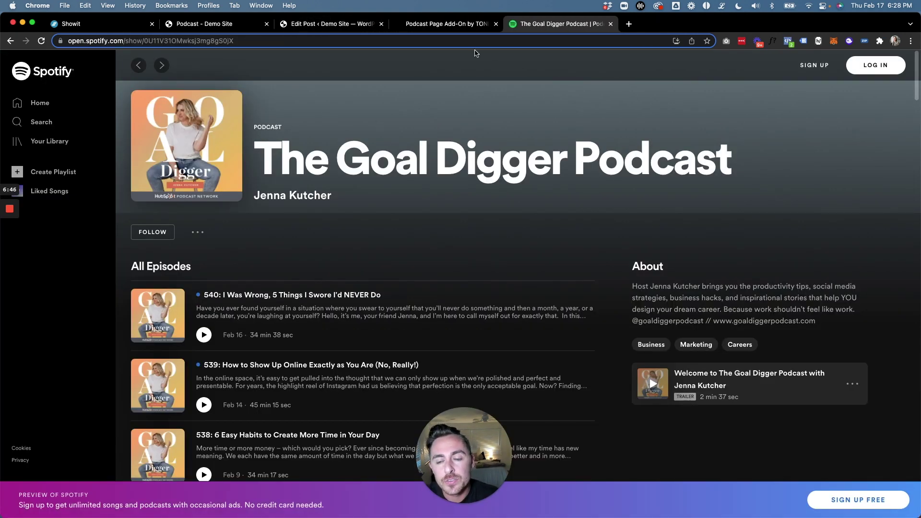
- Copy episode 539's link through its options menu, Share > Copy Episode Link
scroll(393, 222, "down", 3)
scroll(392, 221, "up", 3)
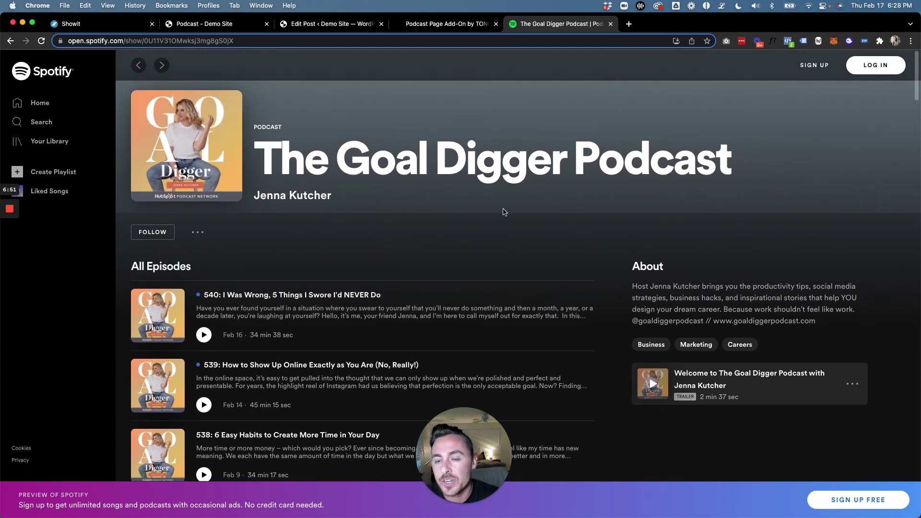
scroll(505, 214, "down", 3)
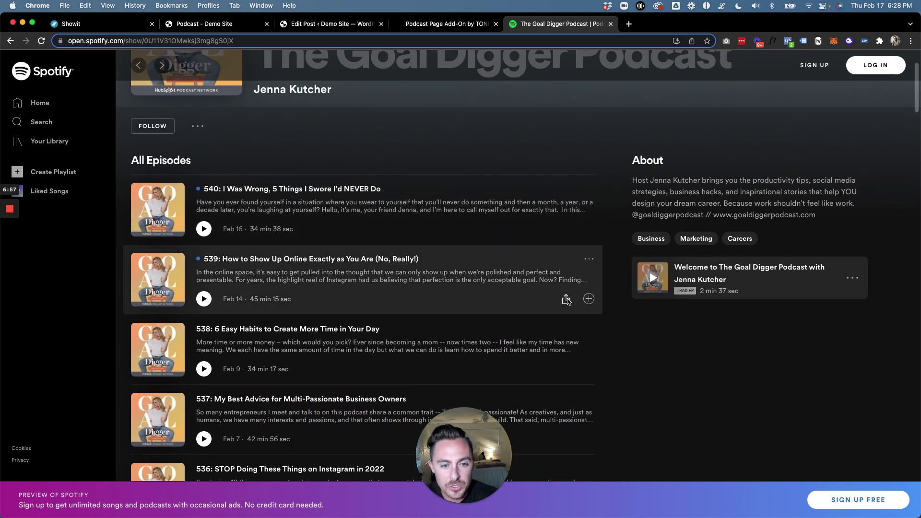
left_click(566, 299)
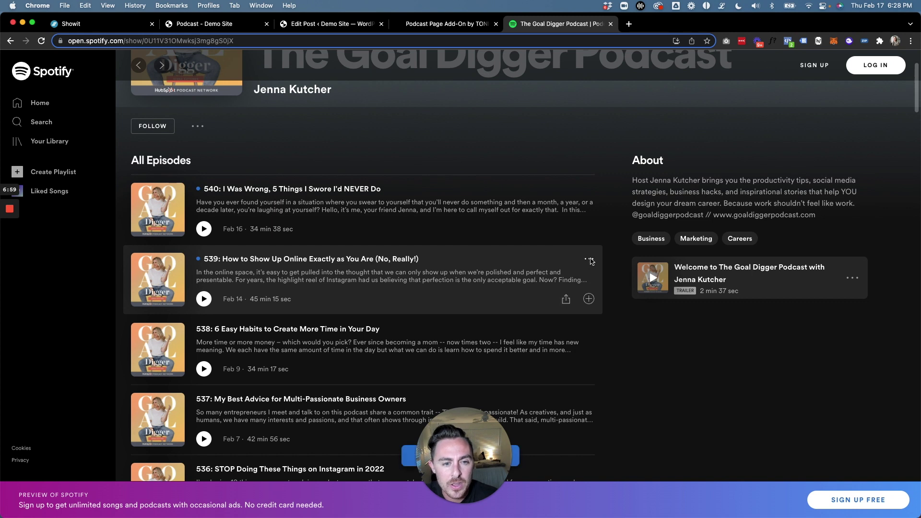
left_click(589, 261)
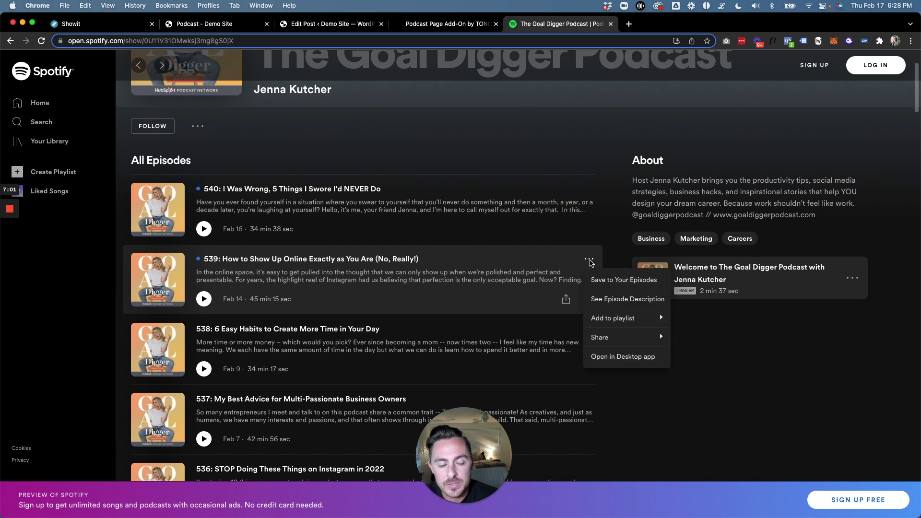
mouse_move(653, 338)
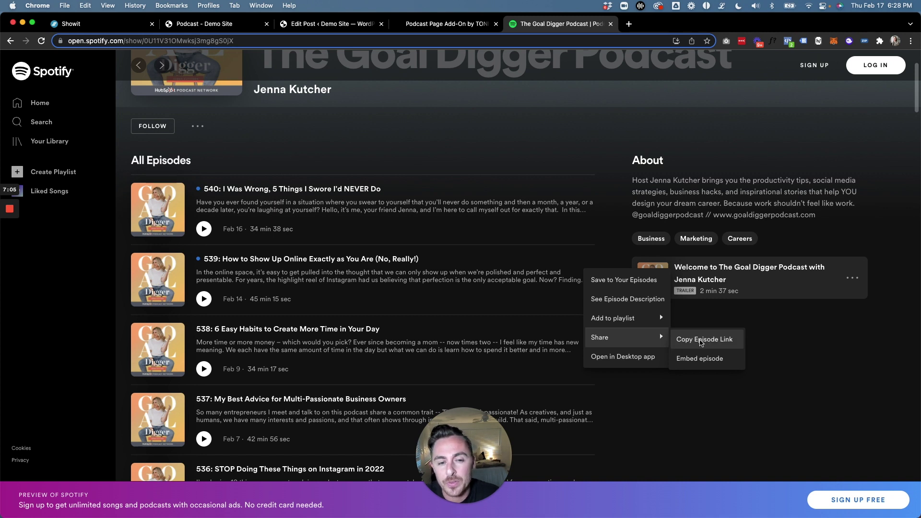
left_click(701, 341)
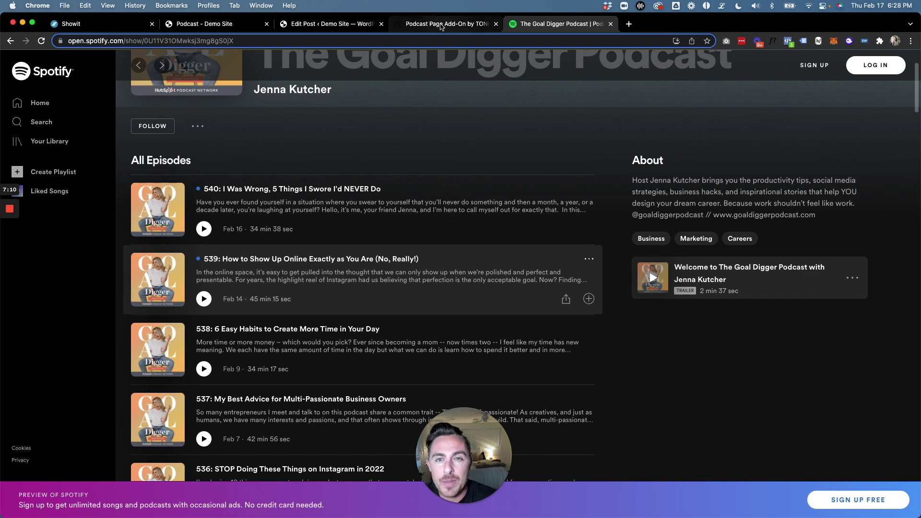
- Paste episode 539's Spotify link into the empty block to embed the player, then deselect
left_click(309, 26)
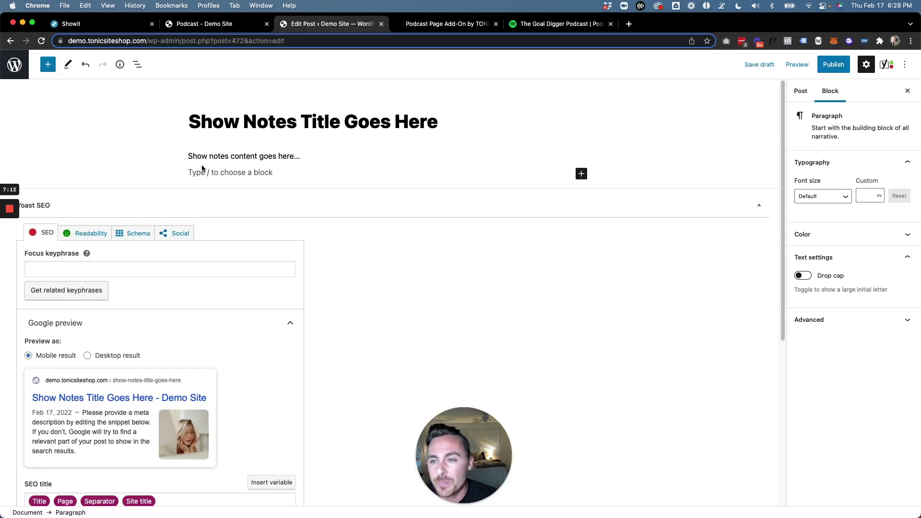
key("super+v")
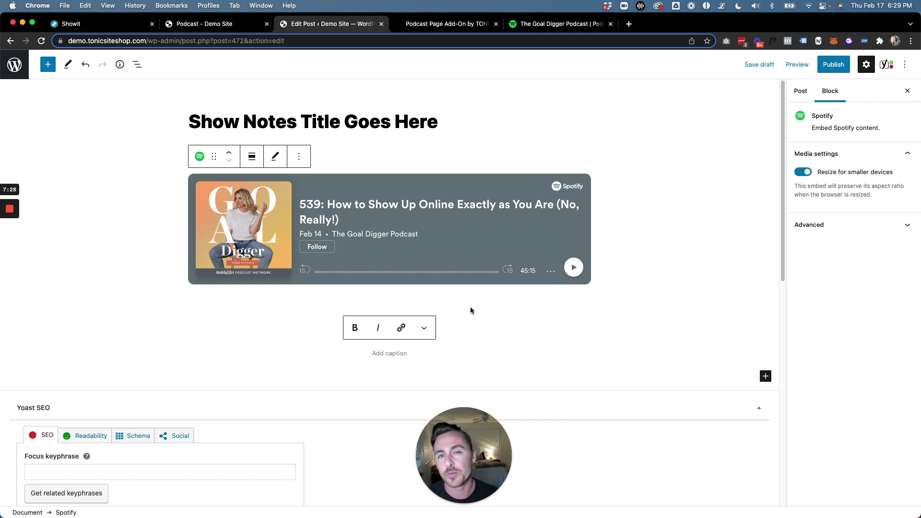
left_click(427, 122)
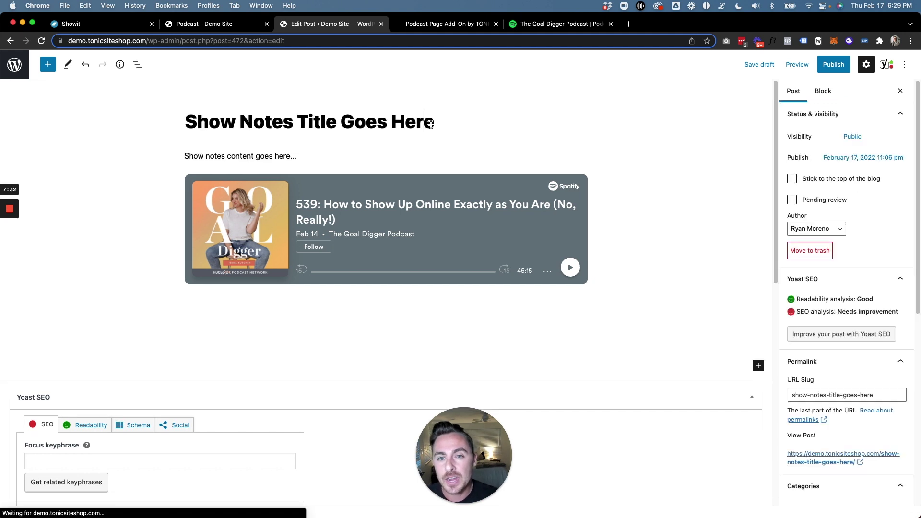
left_click(329, 158)
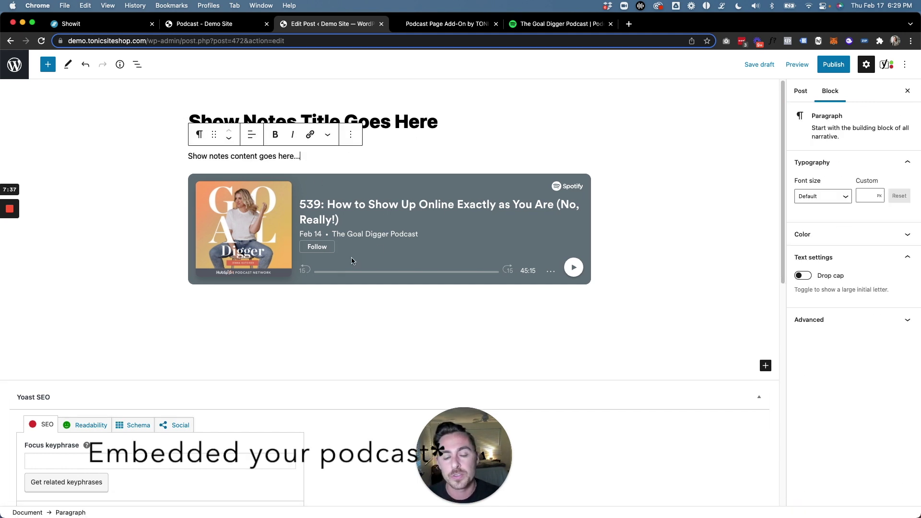
left_click(637, 198)
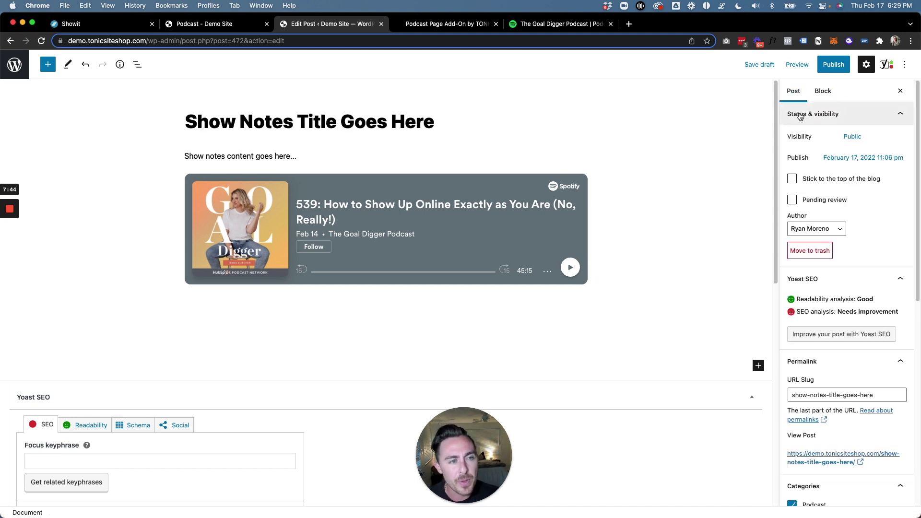
- Check the post's Podcast category, glancing at the live podcast page in between
scroll(805, 297, "down", 8)
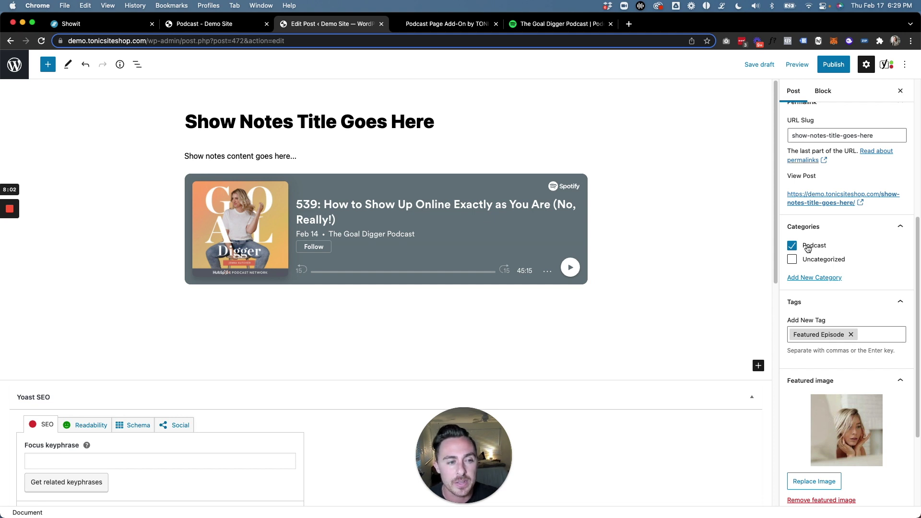
left_click(805, 278)
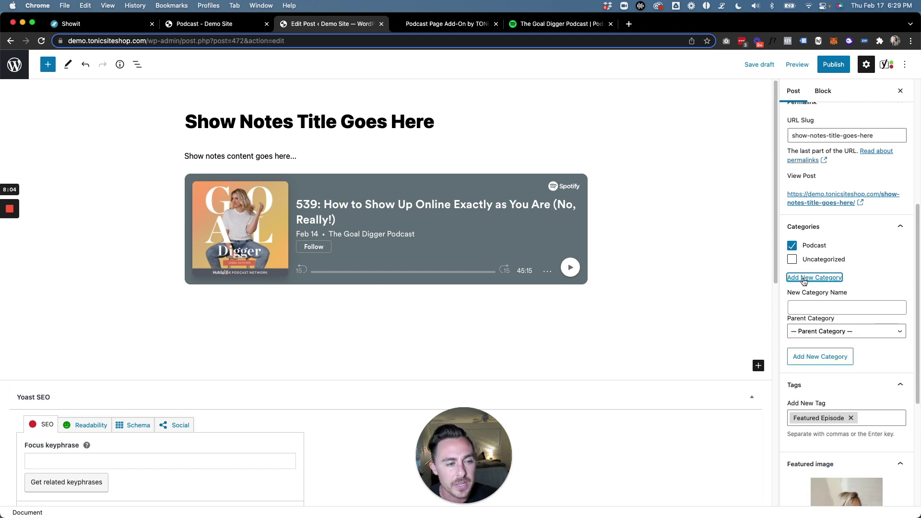
left_click(804, 309)
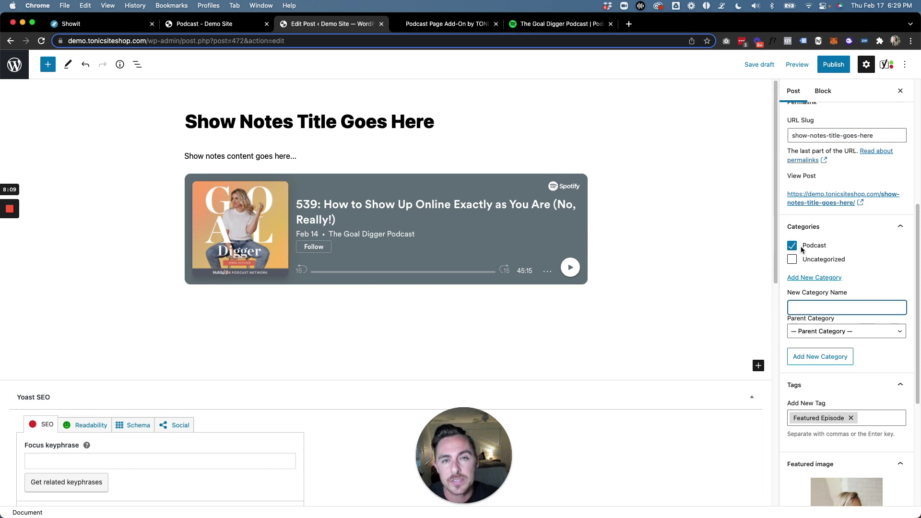
scroll(806, 240, "down", 5)
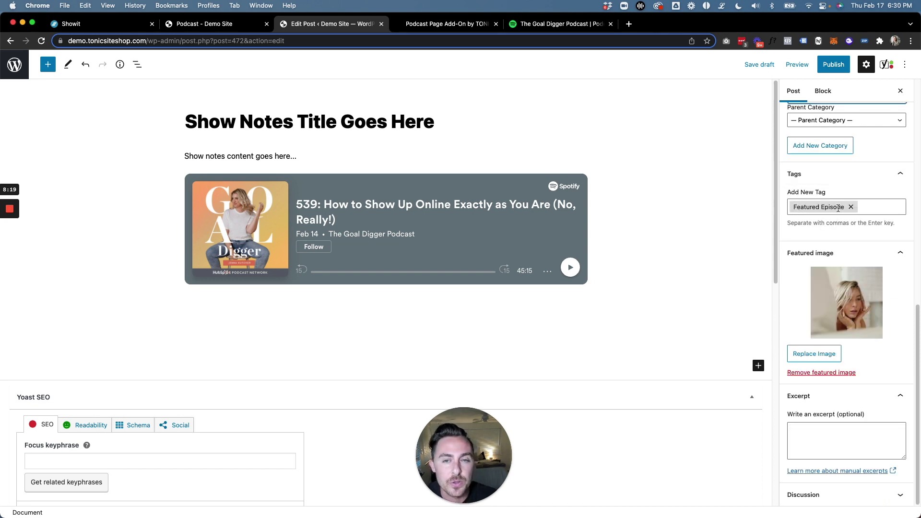
left_click(230, 30)
scroll(387, 219, "down", 10)
scroll(480, 201, "down", 1)
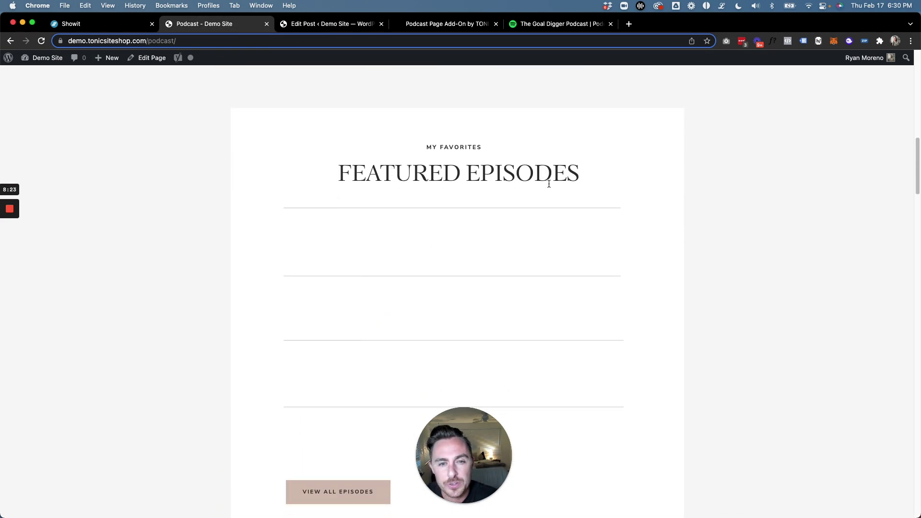
key("ctrl+Tab")
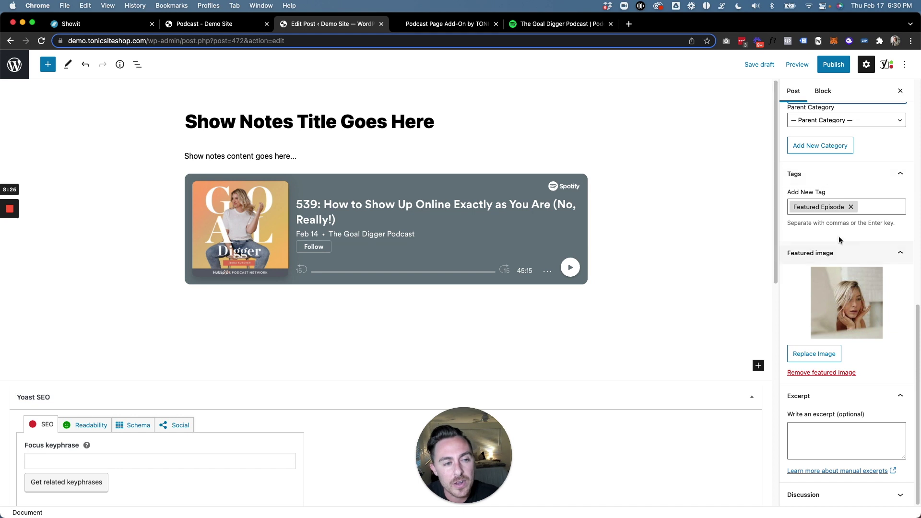
scroll(863, 206, "up", 5)
scroll(816, 292, "down", 1)
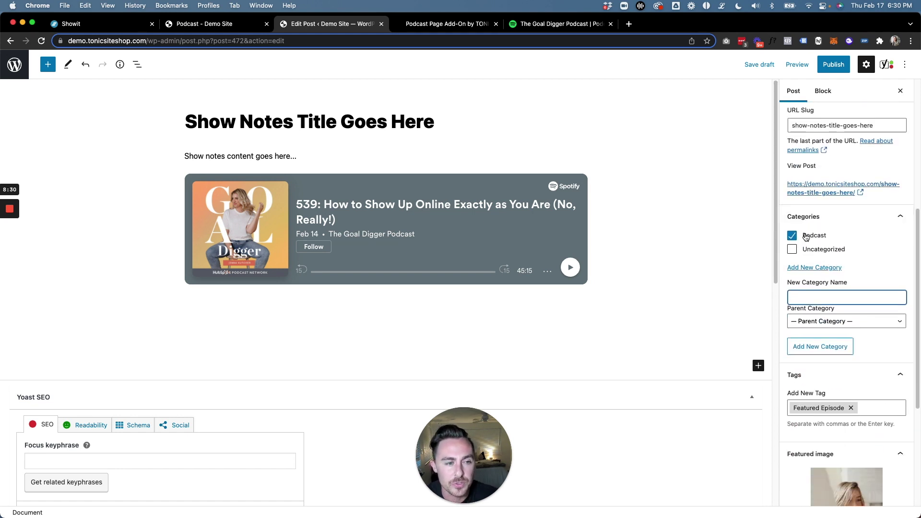
scroll(814, 235, "down", 3)
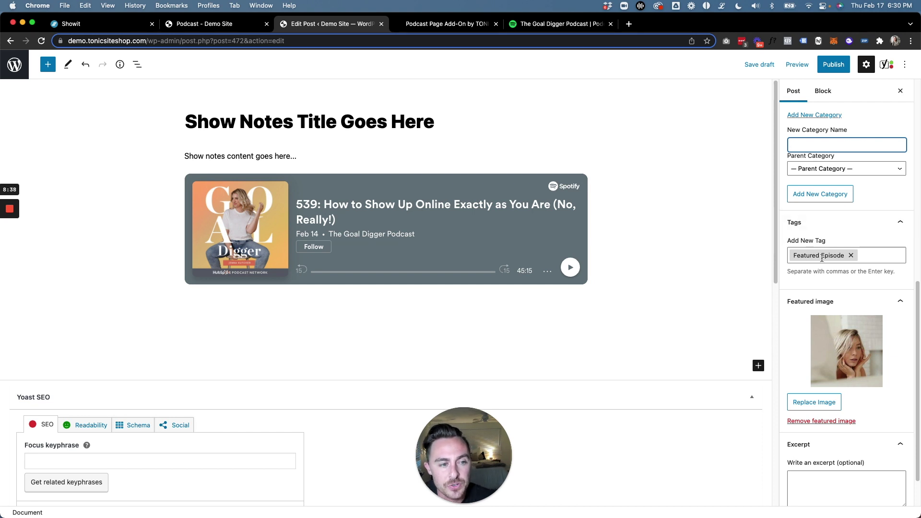
- Remove the Featured Episode tag, re-add 'Featured Episode' as a new tag, and publish
left_click(851, 258)
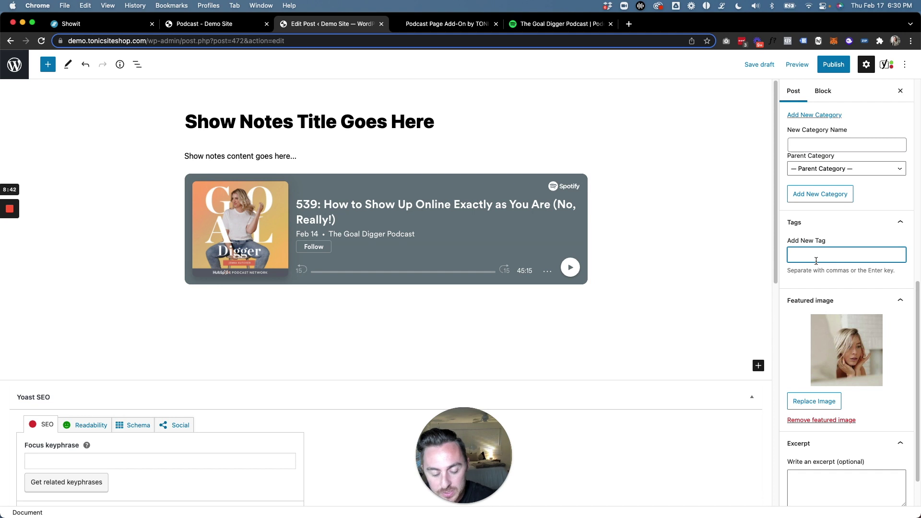
type("Featured Episode")
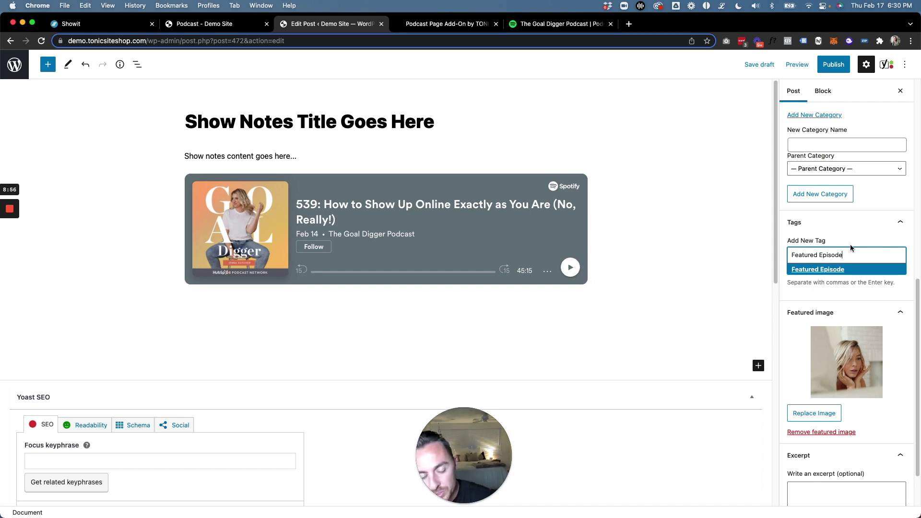
key("Return")
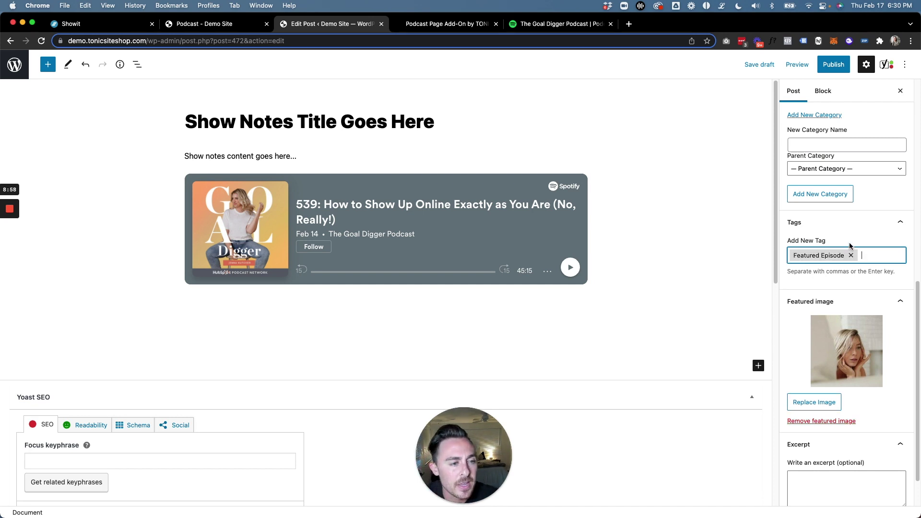
scroll(823, 250, "down", 2)
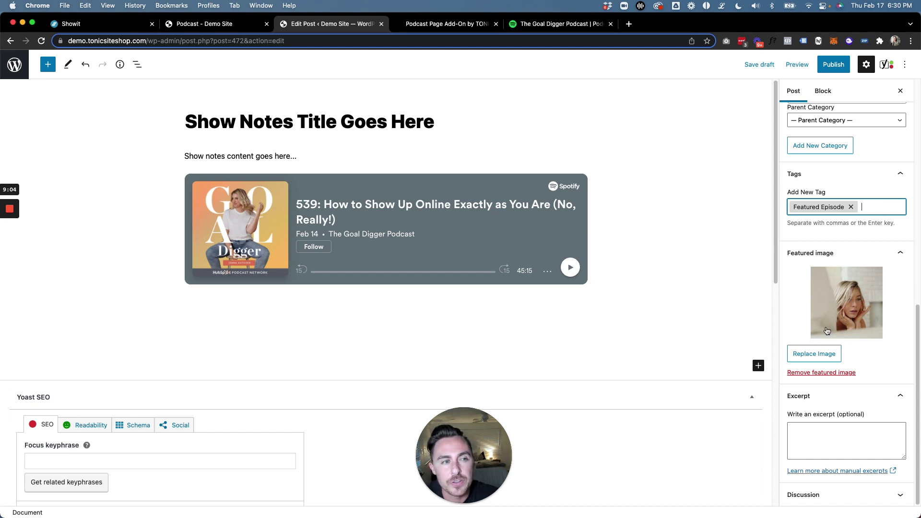
left_click(834, 64)
- Confirm publishing and reload the podcast page to see the episode in Featured and Latest Episodes
left_click(835, 66)
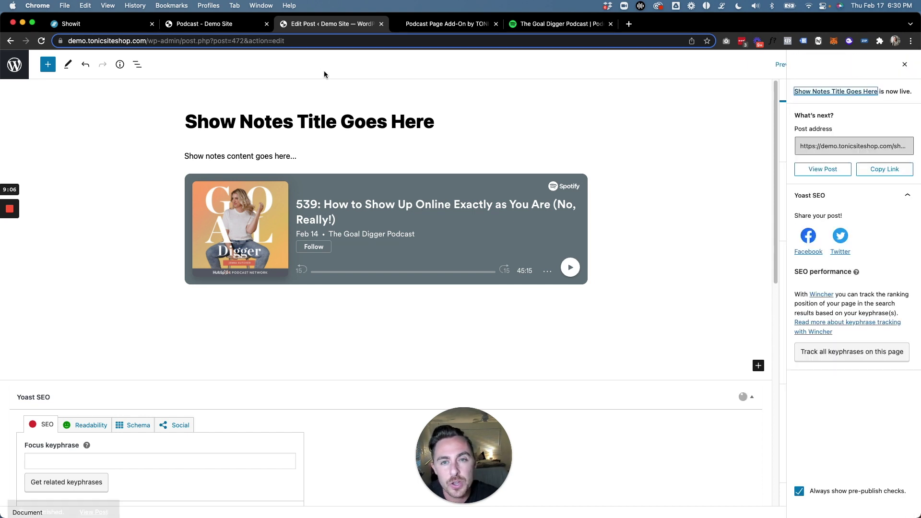
left_click(208, 25)
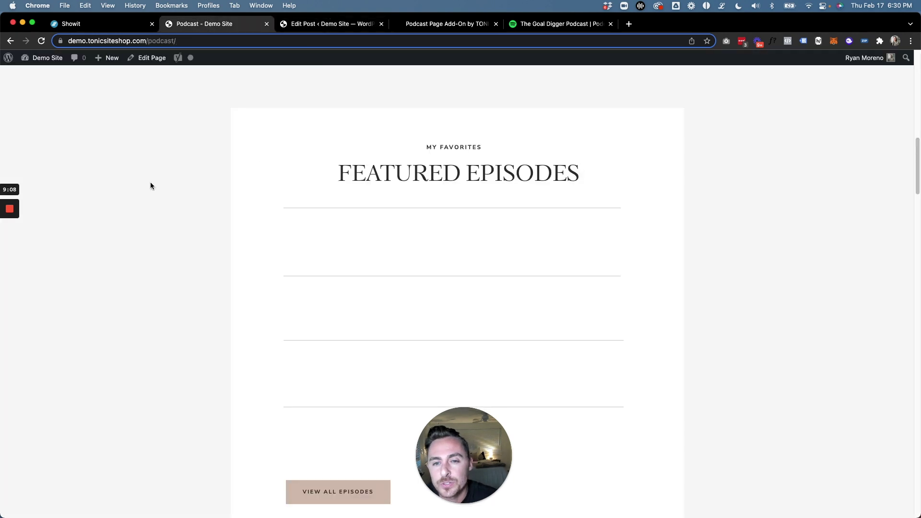
key("super+r")
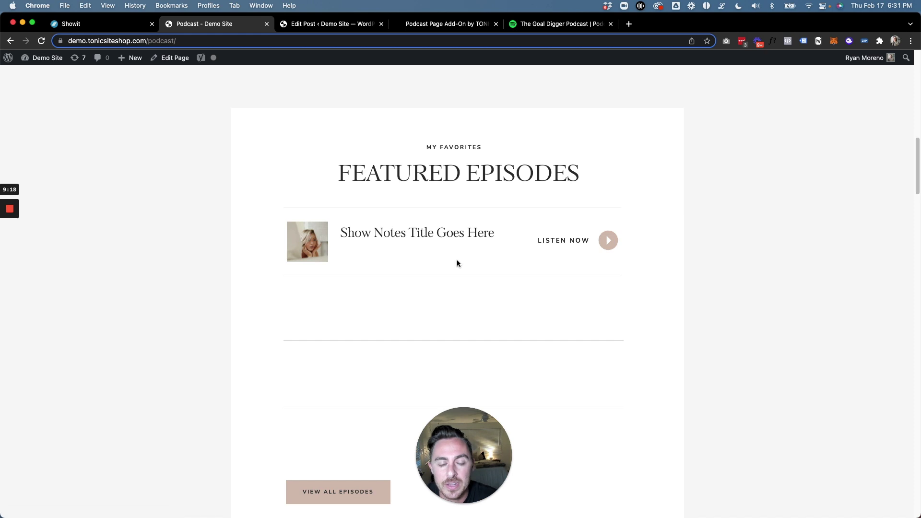
scroll(457, 260, "down", 10)
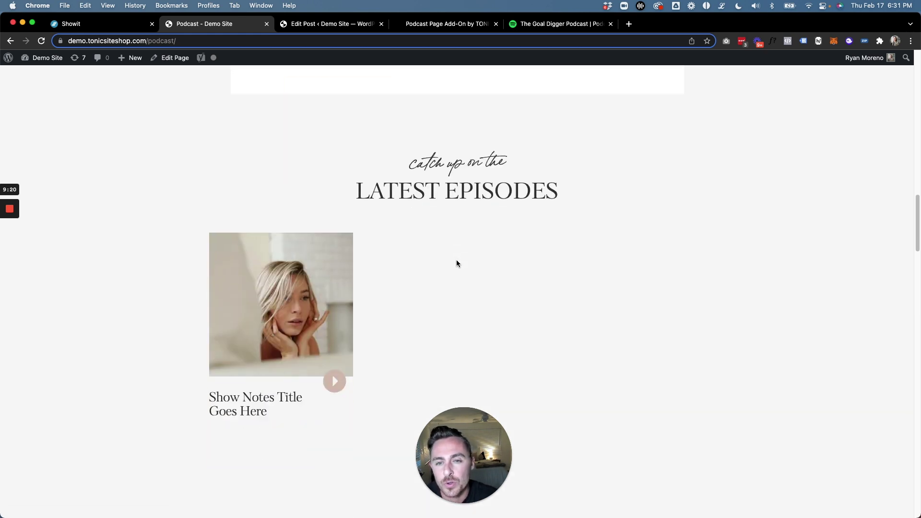
scroll(519, 294, "down", 2)
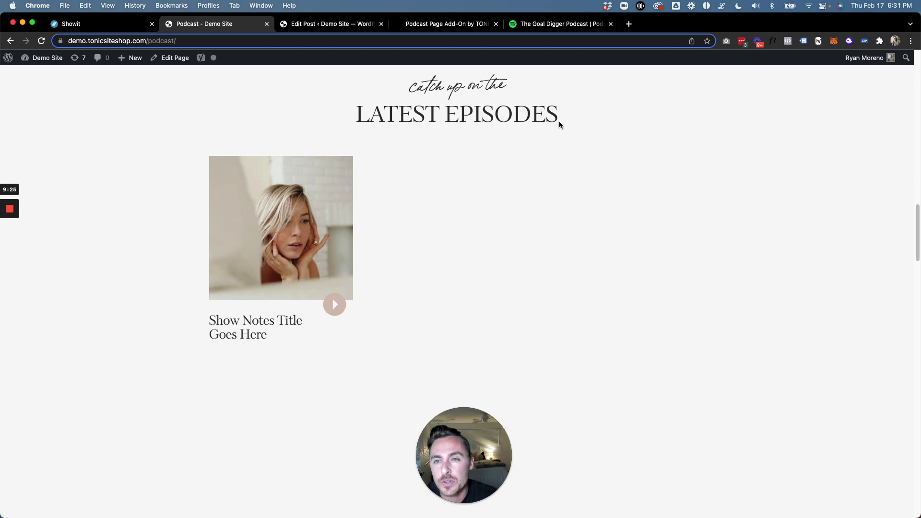
left_click(344, 27)
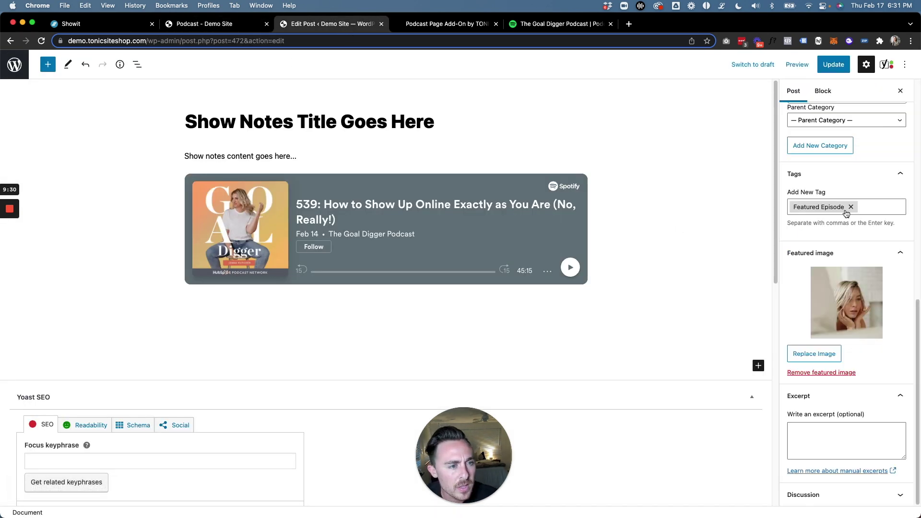
- Remove the Featured Episode tag, update the post, and verify it shows only under Latest Episodes
left_click(851, 207)
left_click(833, 66)
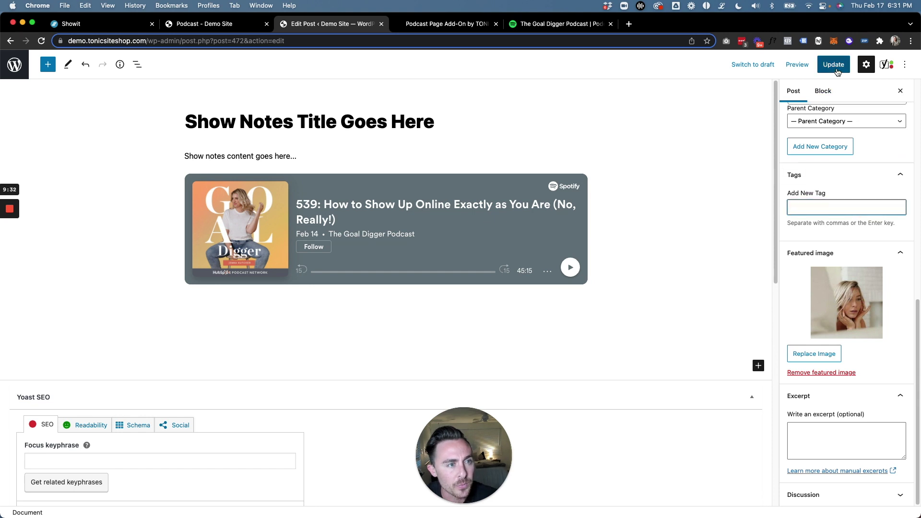
left_click(204, 26)
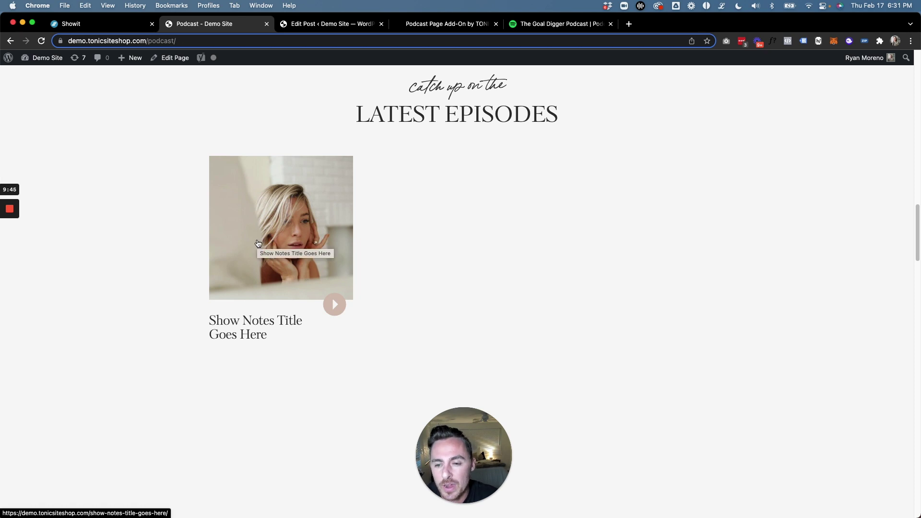
scroll(256, 242, "up", 10)
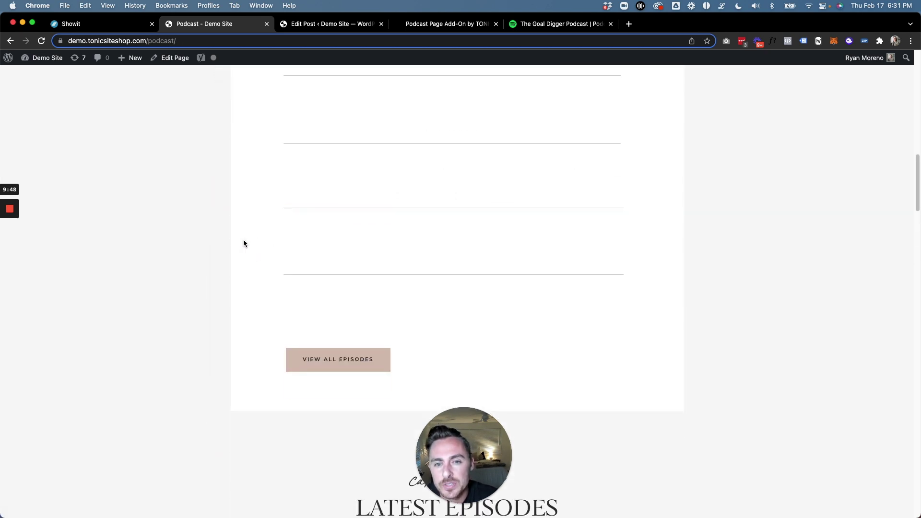
scroll(248, 140, "up", 2)
scroll(572, 325, "up", 1)
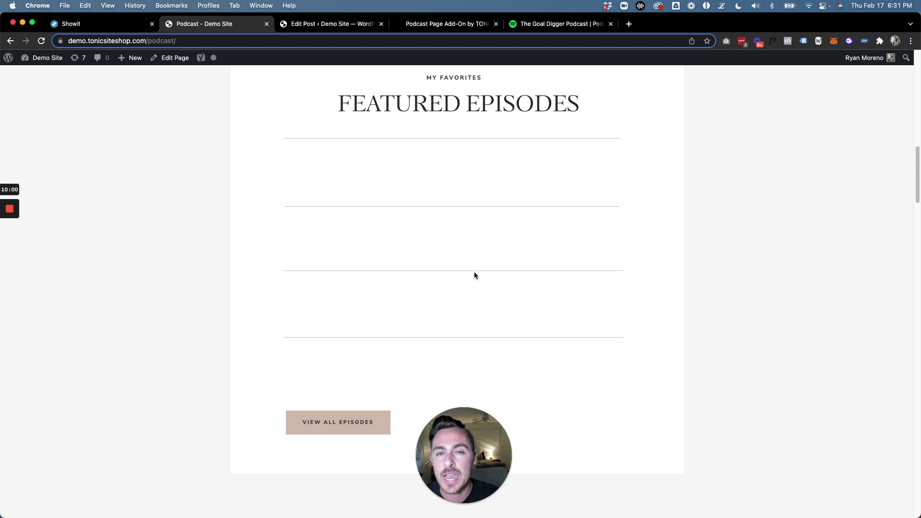
scroll(483, 195, "down", 10)
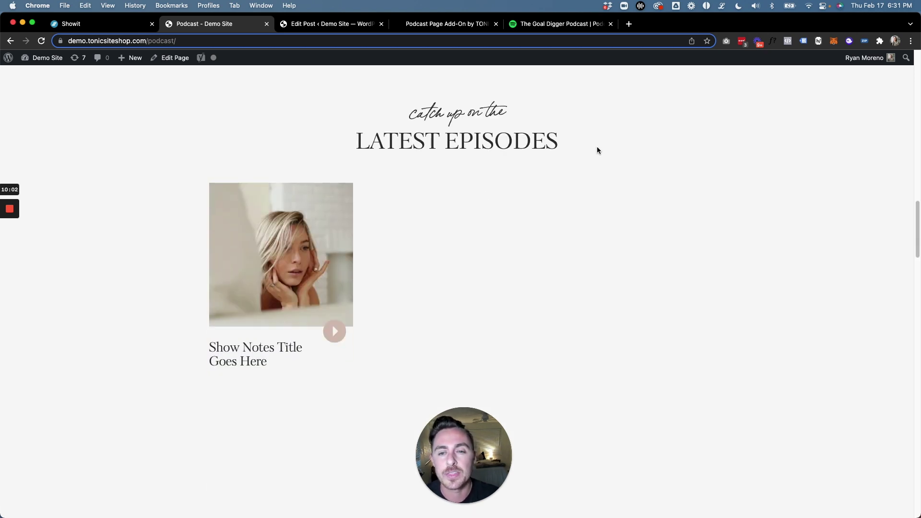